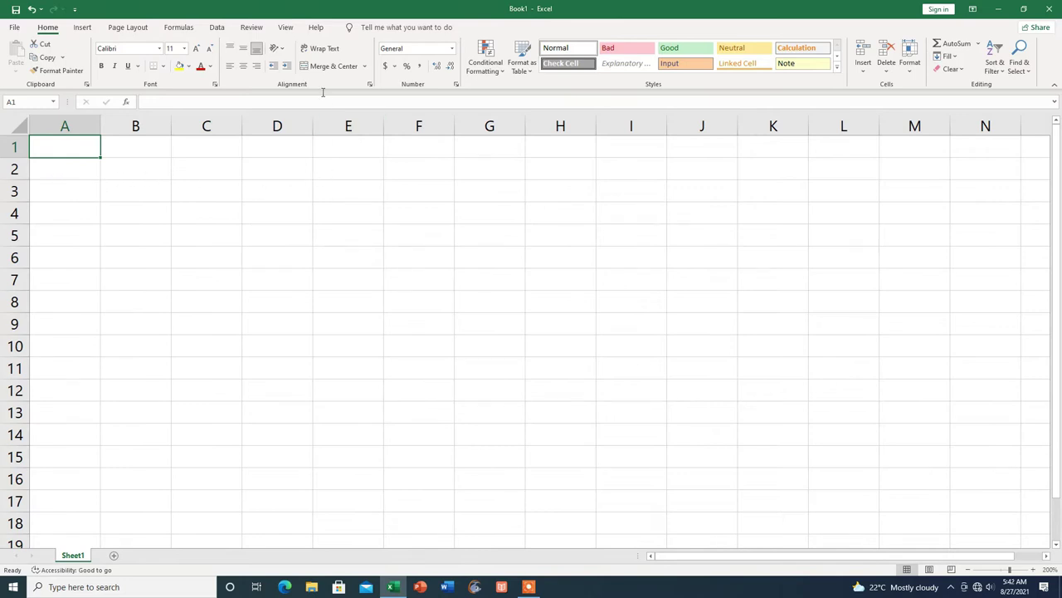
Step: Open the Macros dropdown on the View tab
{"action": "left_click", "coordinate": [286, 28]}
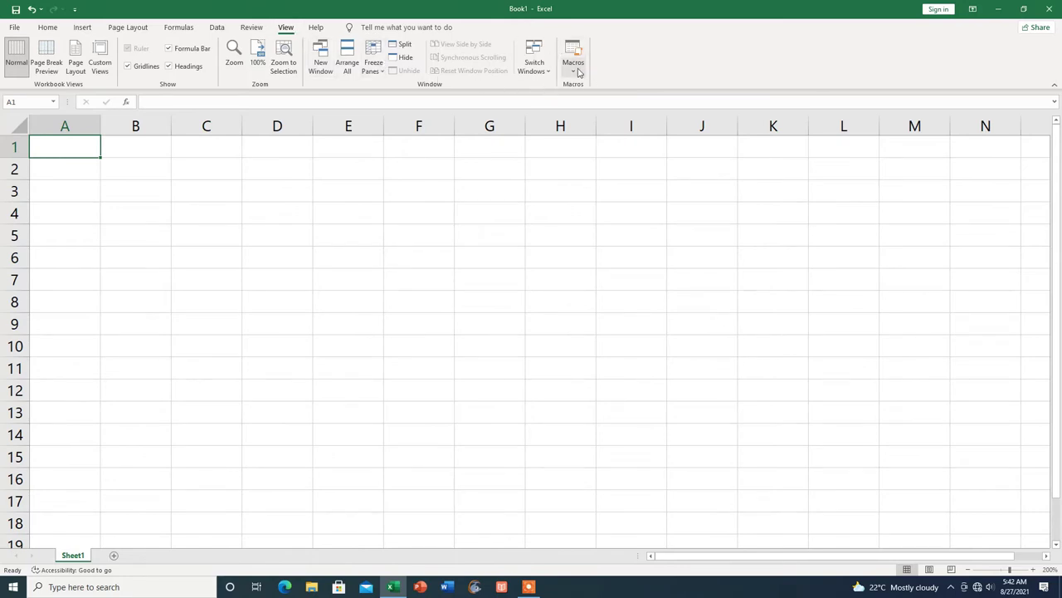
{"action": "left_click", "coordinate": [573, 74]}
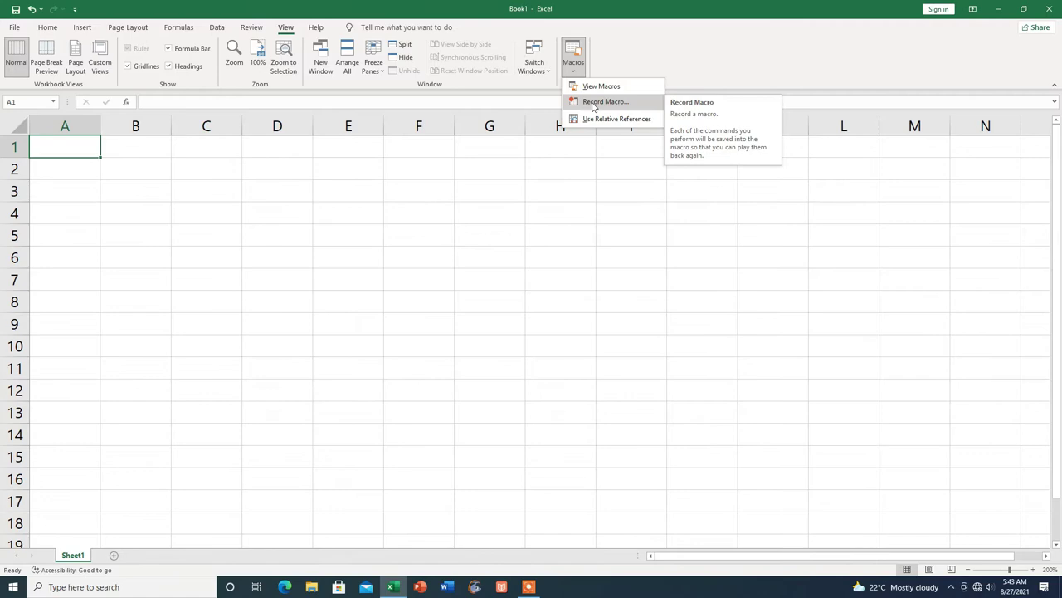
Step: Start recording a new macro named 'ysgyan tech' with Ctrl+k as its shortcut
{"action": "left_click", "coordinate": [594, 103]}
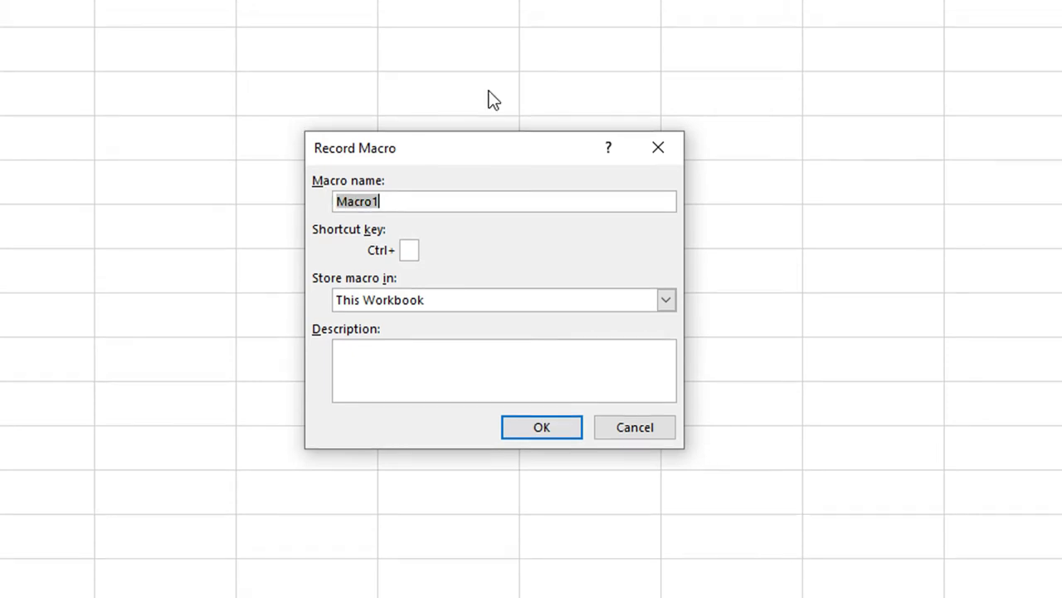
{"action": "type", "text": "ysgyan tech"}
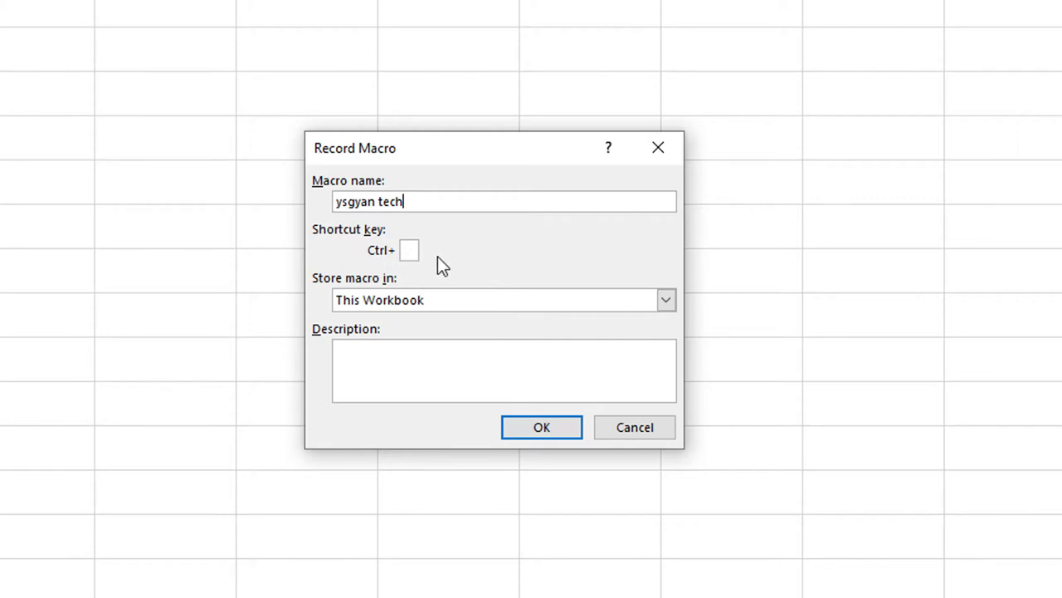
{"action": "key", "text": "Tab"}
{"action": "type", "text": "k"}
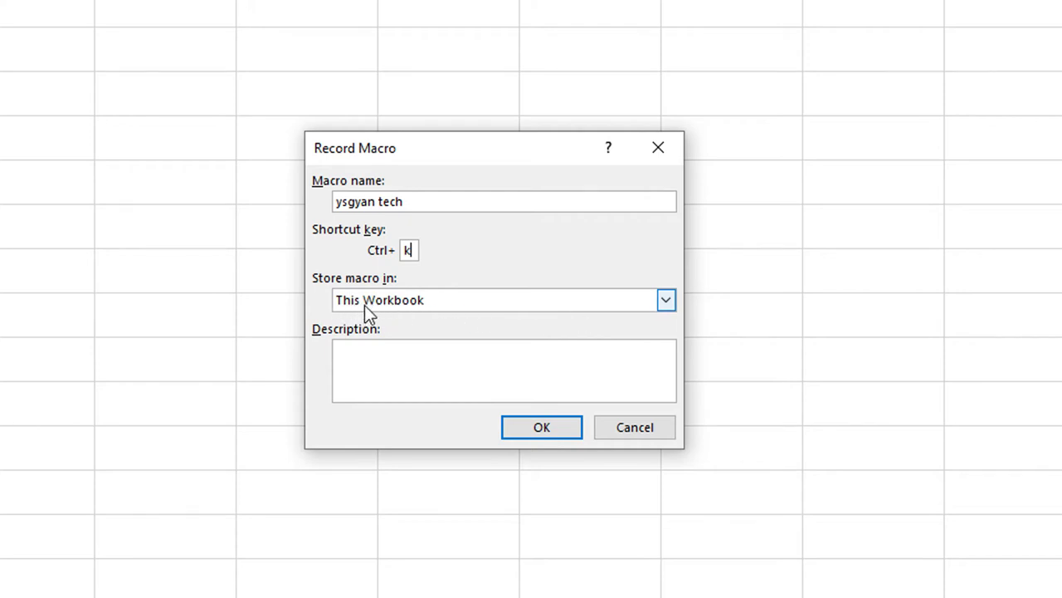
Step: Store the macro in This Workbook and confirm, which triggers an invalid macro name error
{"action": "left_click", "coordinate": [665, 302]}
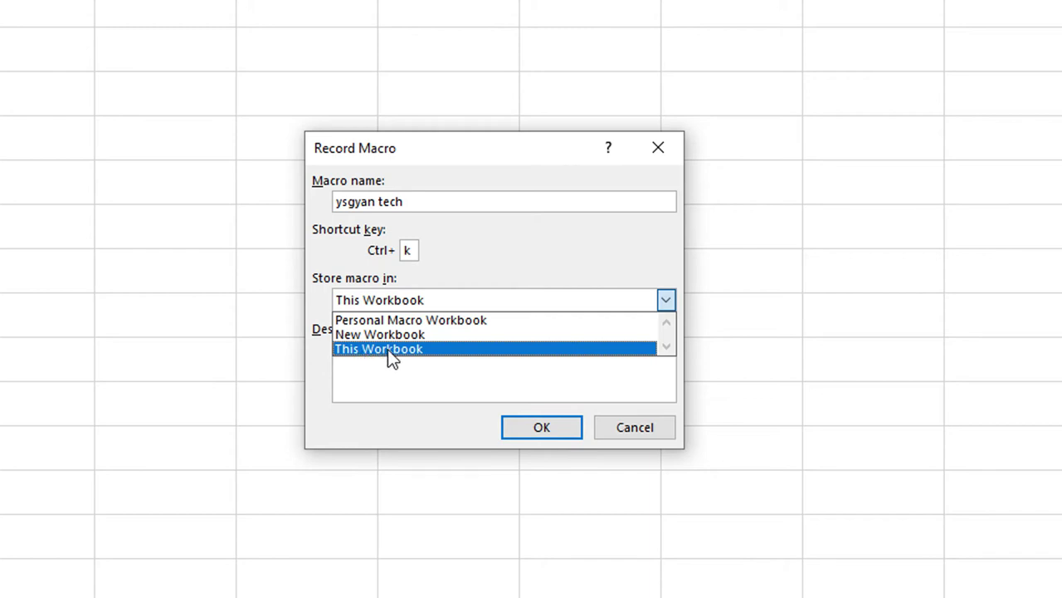
{"action": "left_click", "coordinate": [392, 355]}
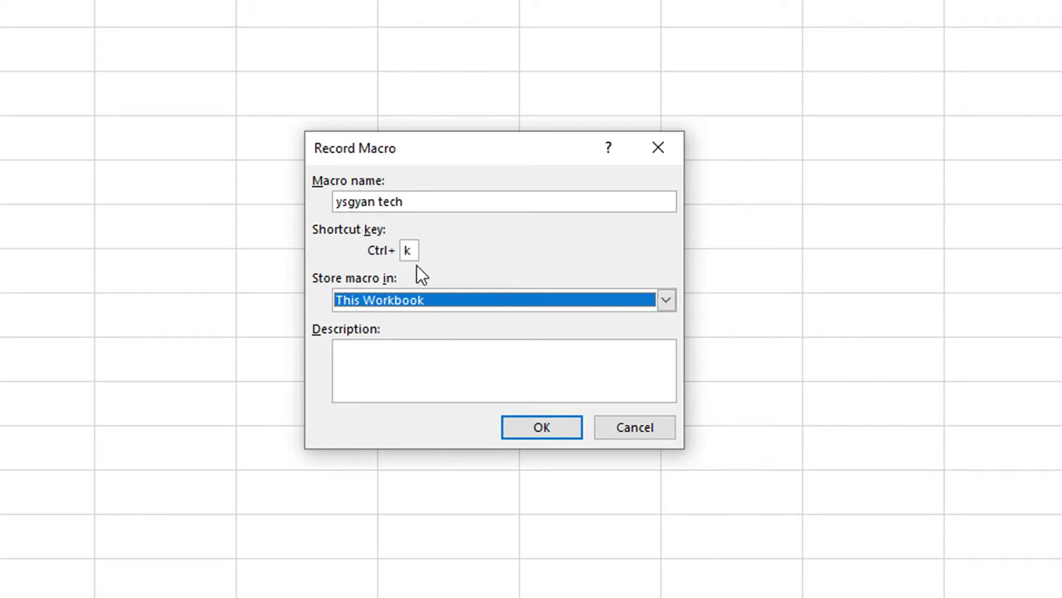
{"action": "left_click", "coordinate": [541, 429]}
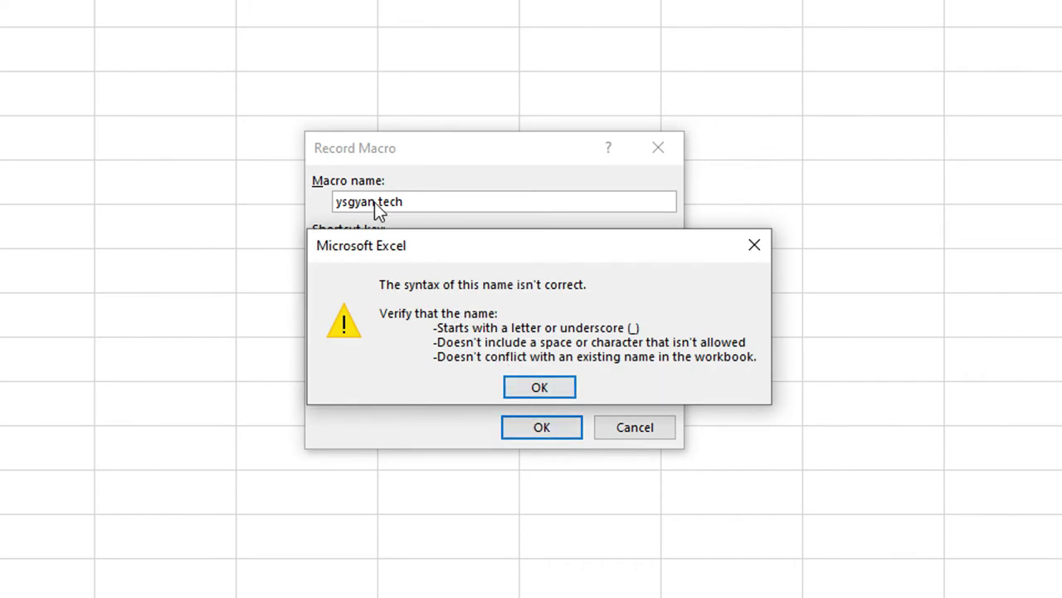
Step: Dismiss the error, rename the macro 'ysgyantech' without the space, and begin recording
{"action": "left_click", "coordinate": [548, 388]}
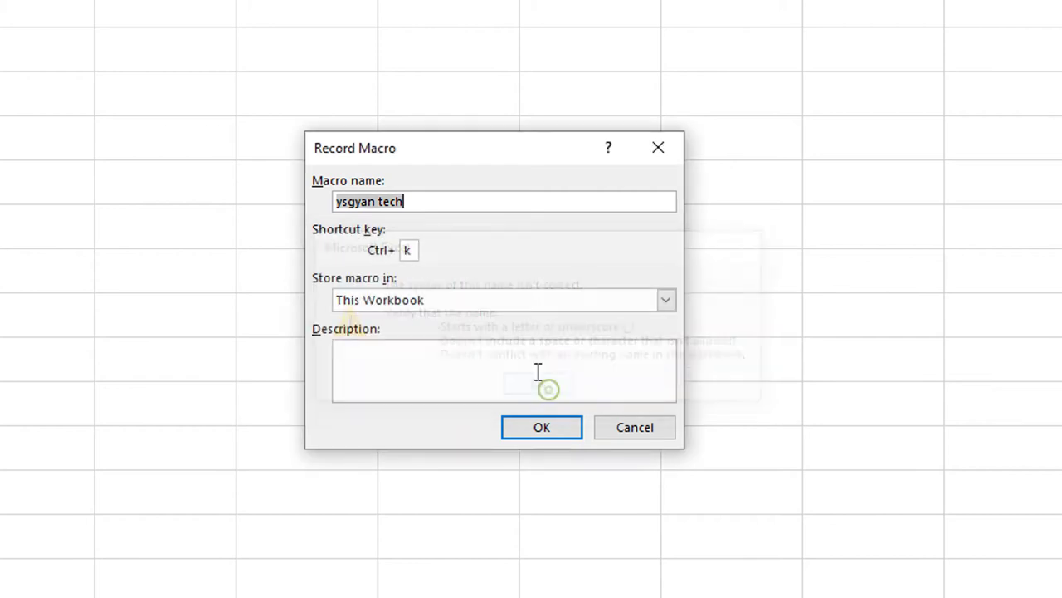
{"action": "left_click", "coordinate": [377, 202]}
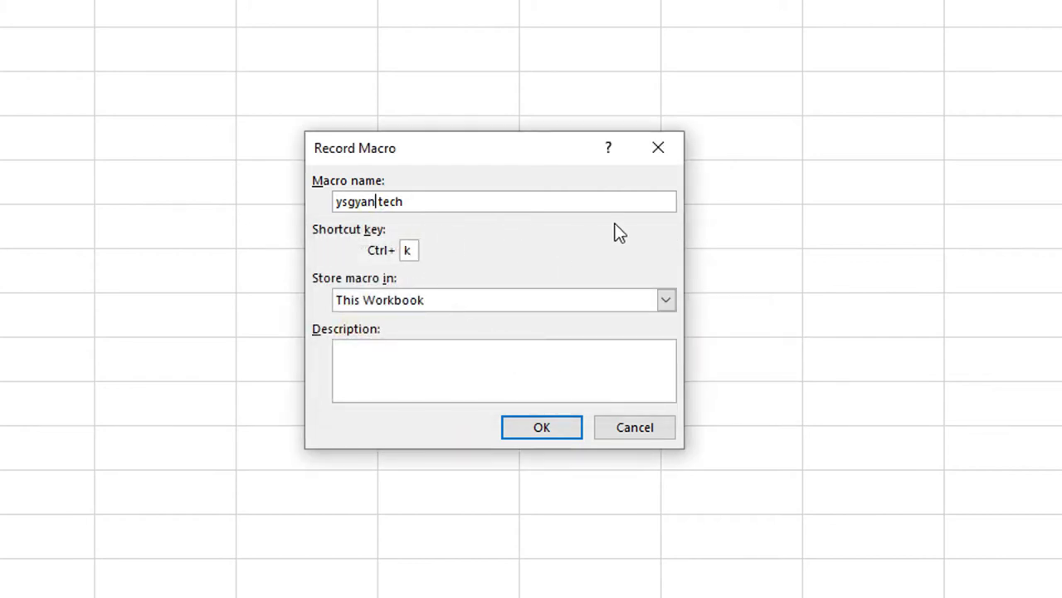
{"action": "key", "text": "BackSpace"}
{"action": "left_click", "coordinate": [542, 428]}
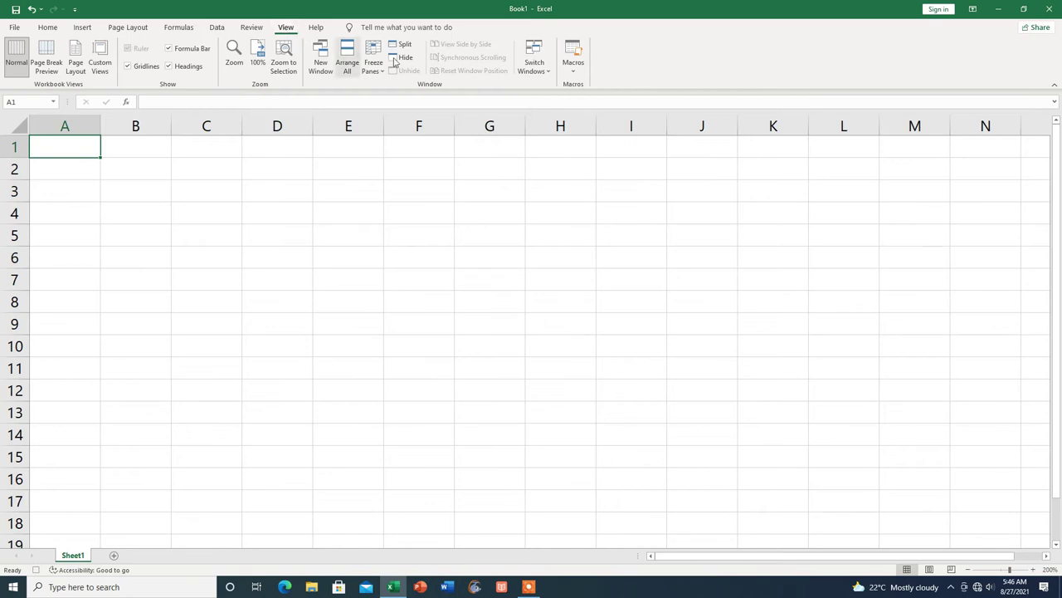
{"action": "left_click", "coordinate": [573, 64]}
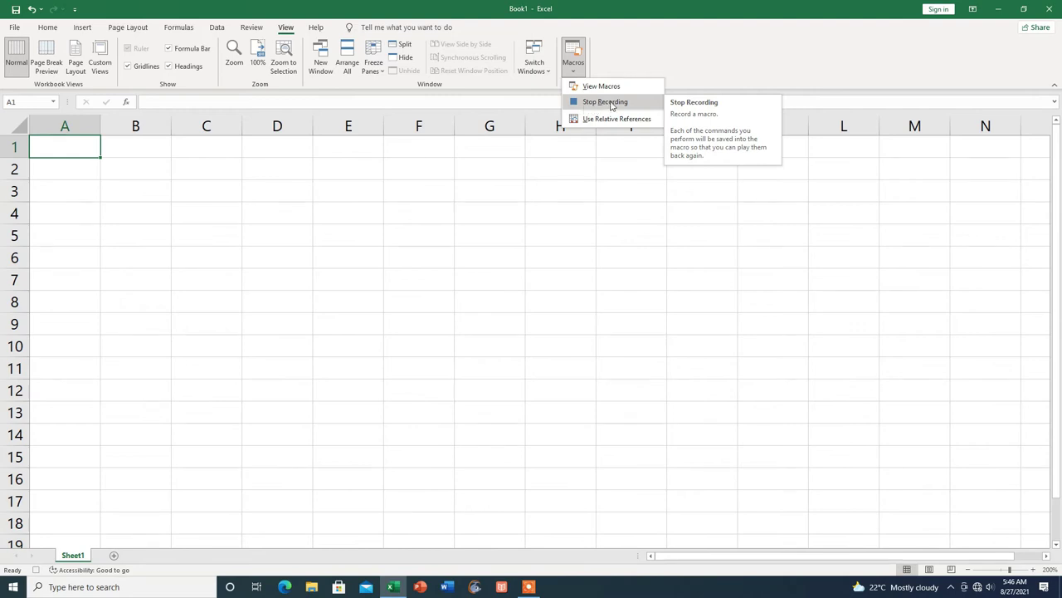
{"action": "left_click", "coordinate": [597, 102]}
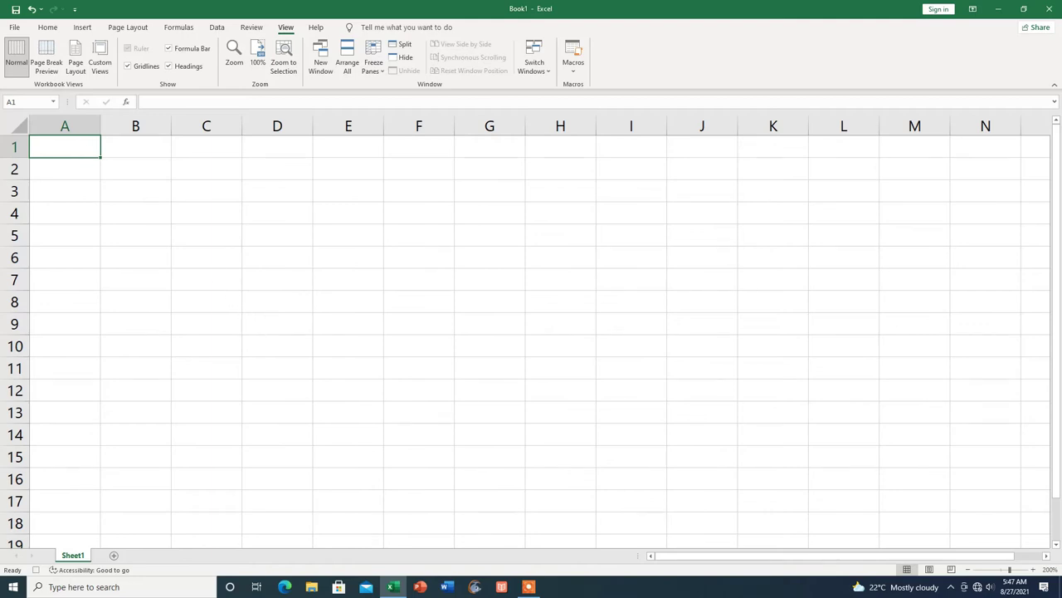
Step: Enter the headers NAME, ROLL NO., ENGLISH and HINDI across A1:D1
{"action": "type", "text": "NAME"}
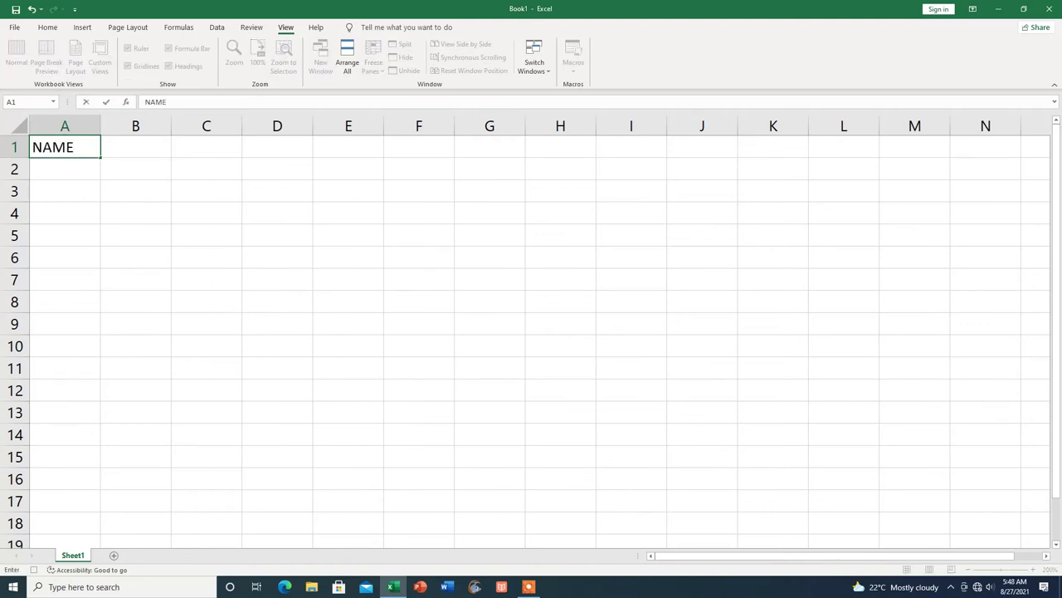
{"action": "left_click", "coordinate": [135, 147]}
{"action": "type", "text": "ROLL NO."}
{"action": "key", "text": "Tab"}
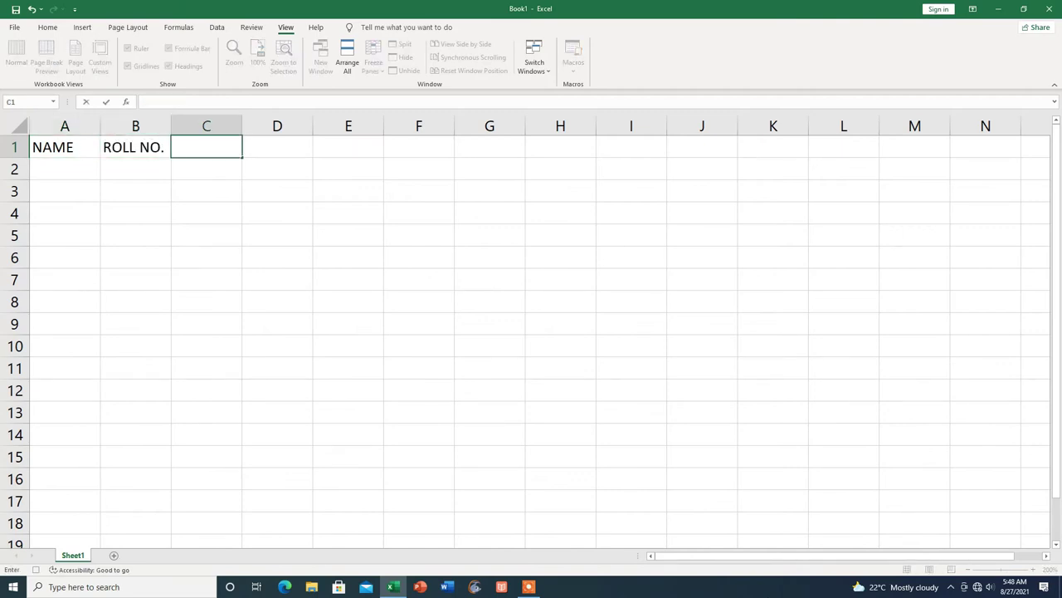
{"action": "type", "text": "ENGLISH"}
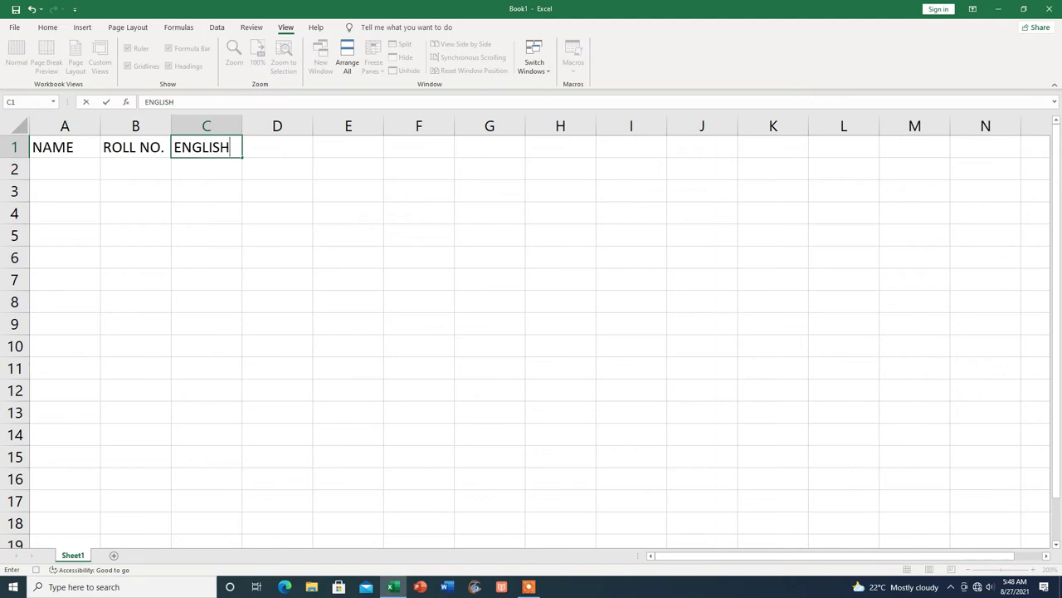
{"action": "key", "text": "Tab"}
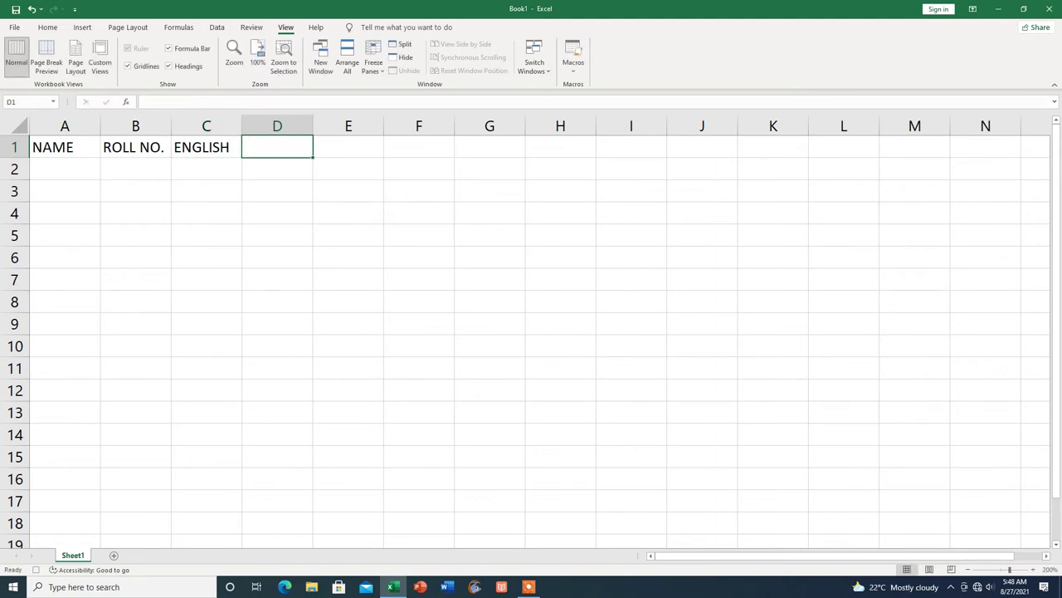
{"action": "type", "text": "HINDI"}
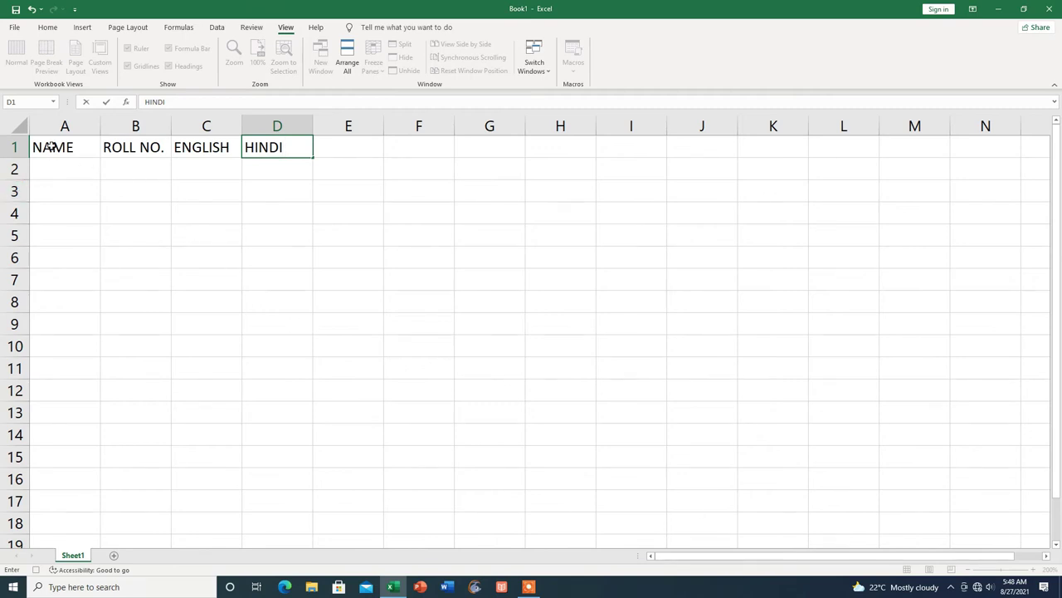
Step: Enter the student names ROHIT, MOHIT, DINESH and AMAN down A2:A5
{"action": "left_click", "coordinate": [59, 171]}
{"action": "type", "text": "ROHIT"}
{"action": "key", "text": "Return"}
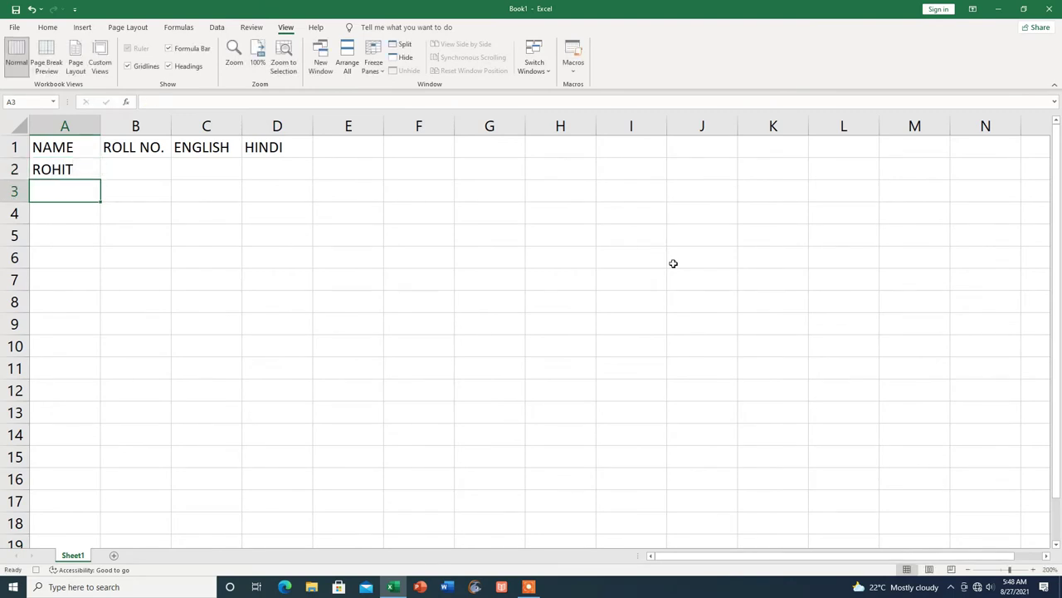
{"action": "type", "text": "MOHIT"}
{"action": "key", "text": "Return"}
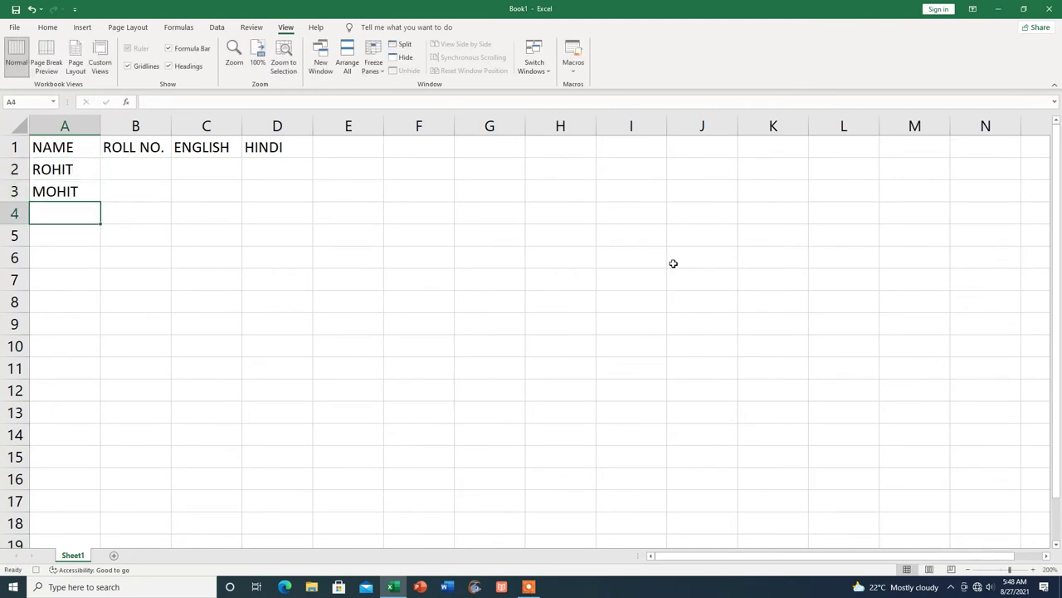
{"action": "type", "text": "DINESH"}
{"action": "key", "text": "Return"}
{"action": "type", "text": "AMAN"}
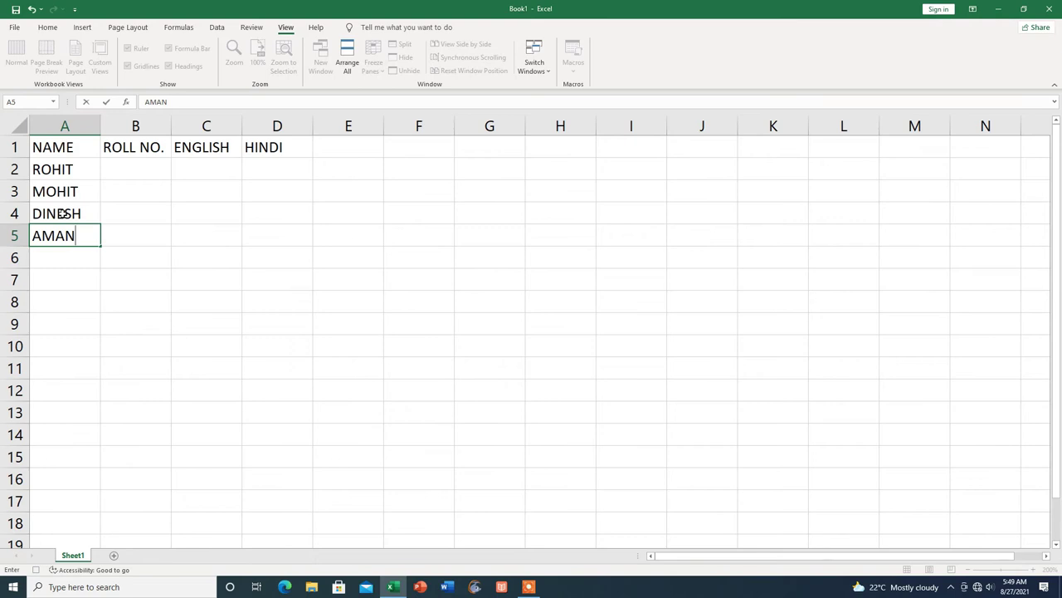
Step: Enter roll numbers 101, 102, 103 and 104 in B2:B5
{"action": "left_click", "coordinate": [137, 170]}
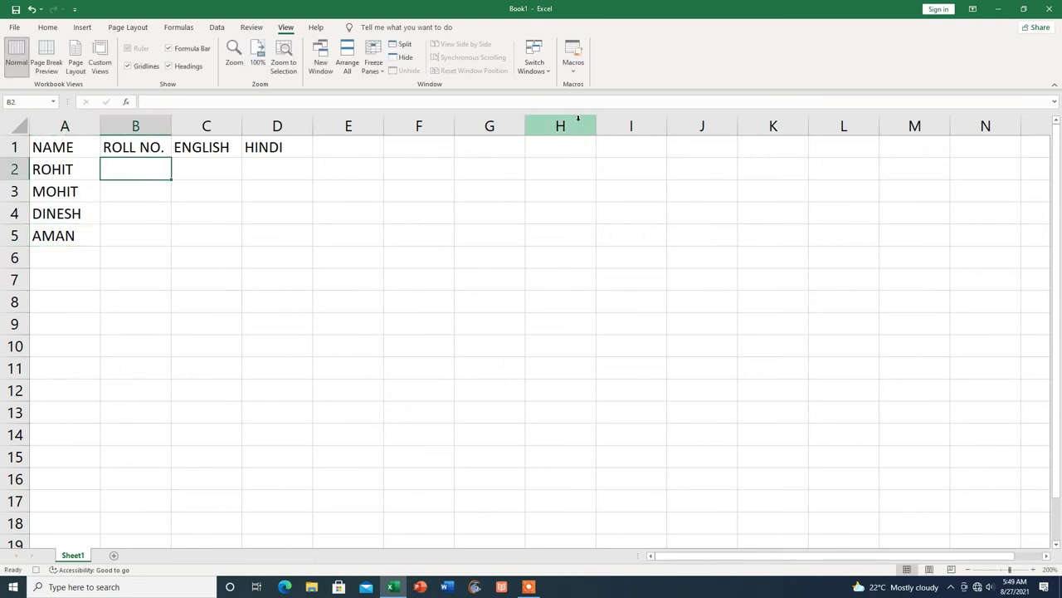
{"action": "type", "text": "101"}
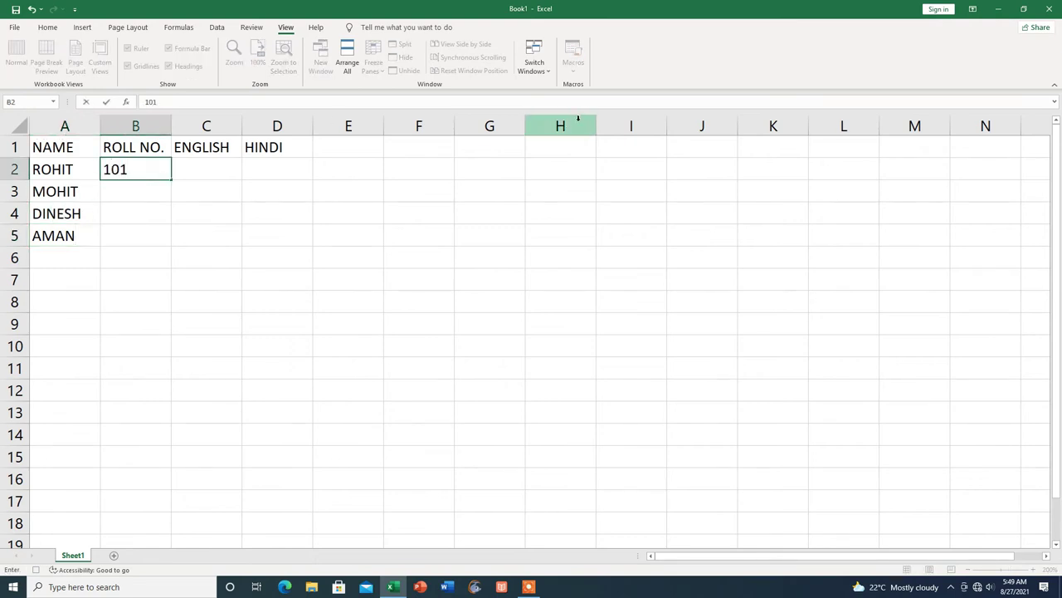
{"action": "key", "text": "Return"}
{"action": "type", "text": "102"}
{"action": "key", "text": "Return"}
{"action": "type", "text": "103"}
{"action": "key", "text": "Return"}
{"action": "type", "text": "104"}
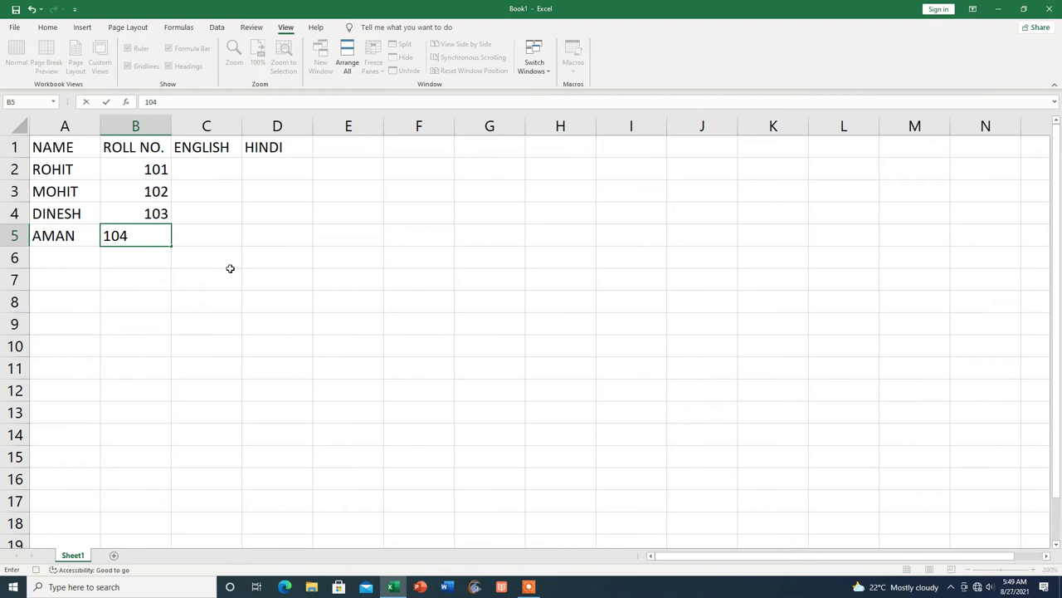
{"action": "left_click", "coordinate": [220, 259]}
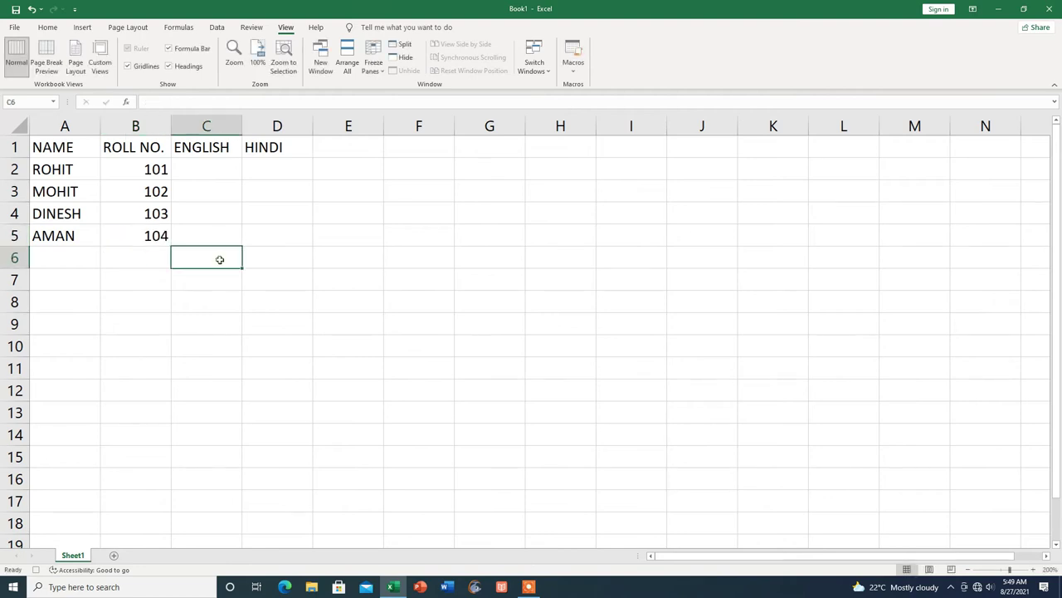
Step: Enter English marks 85, 87, 58 and 56 in C2:C5
{"action": "left_click", "coordinate": [205, 165]}
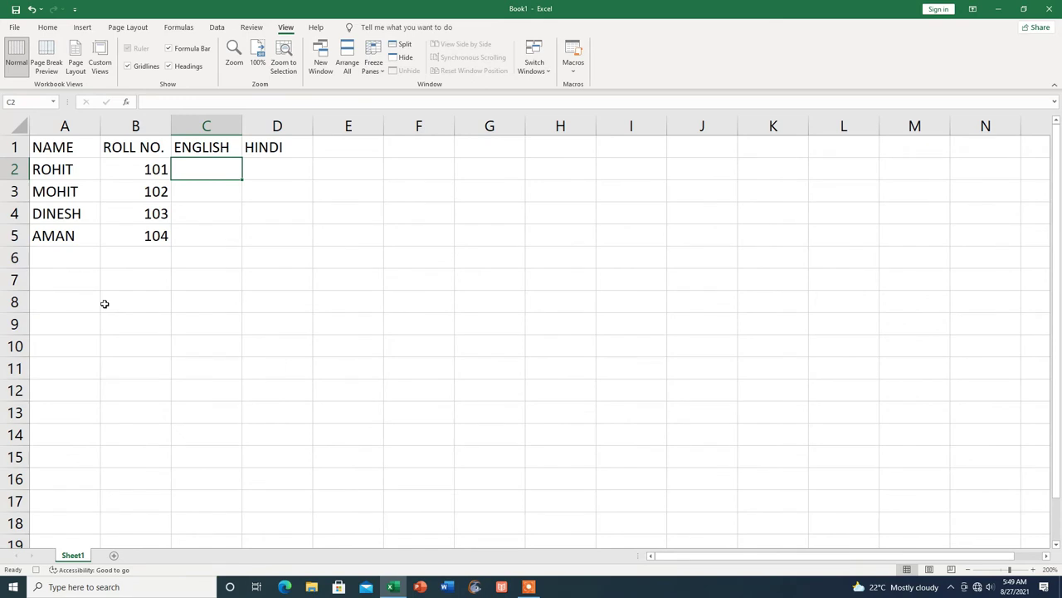
{"action": "type", "text": "85"}
{"action": "key", "text": "Return"}
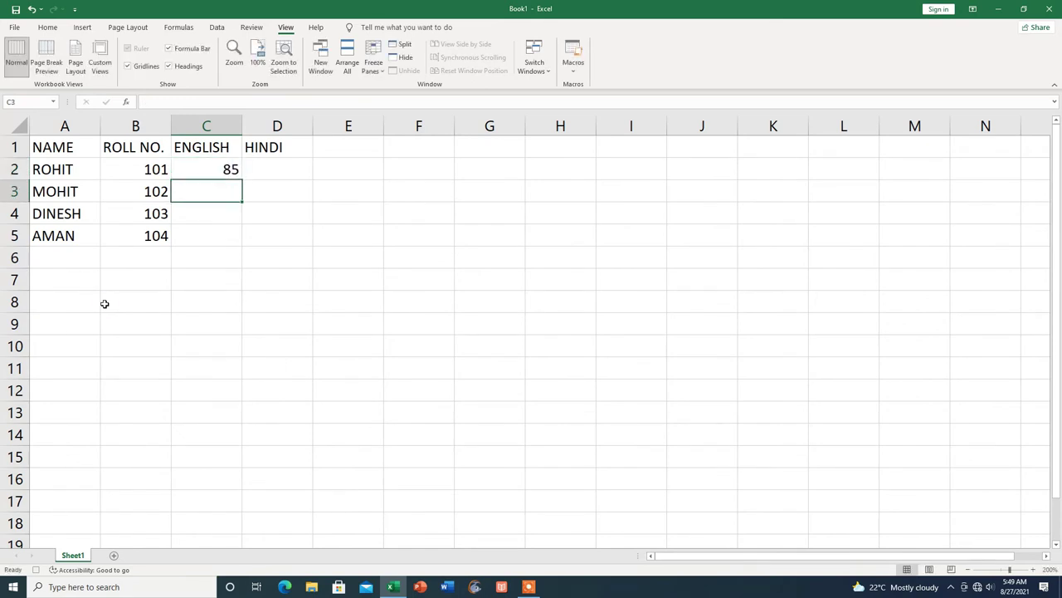
{"action": "type", "text": "87"}
{"action": "key", "text": "Return"}
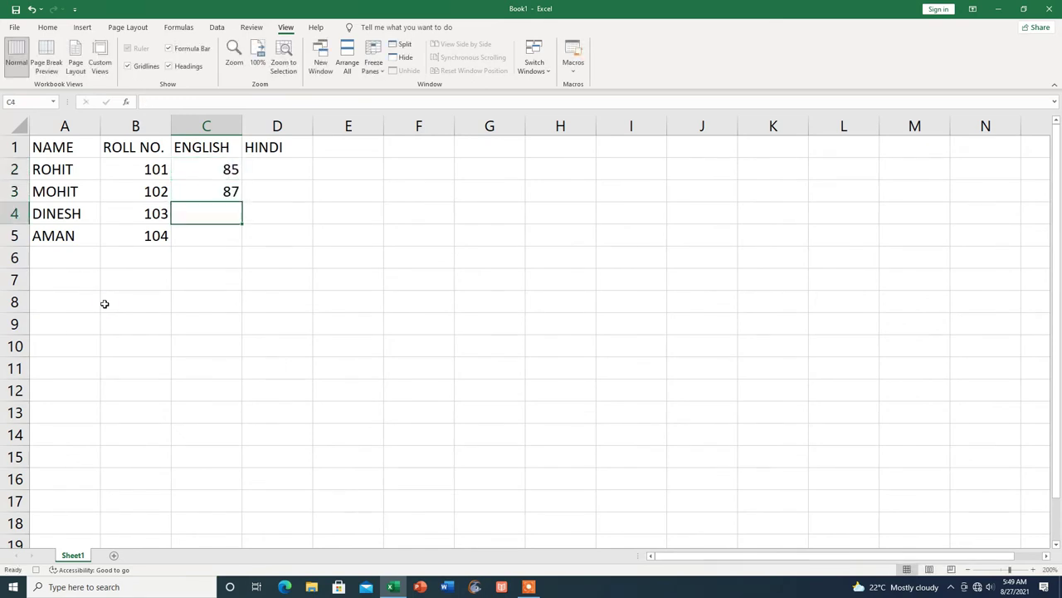
{"action": "type", "text": "58"}
{"action": "key", "text": "Return"}
{"action": "type", "text": "56"}
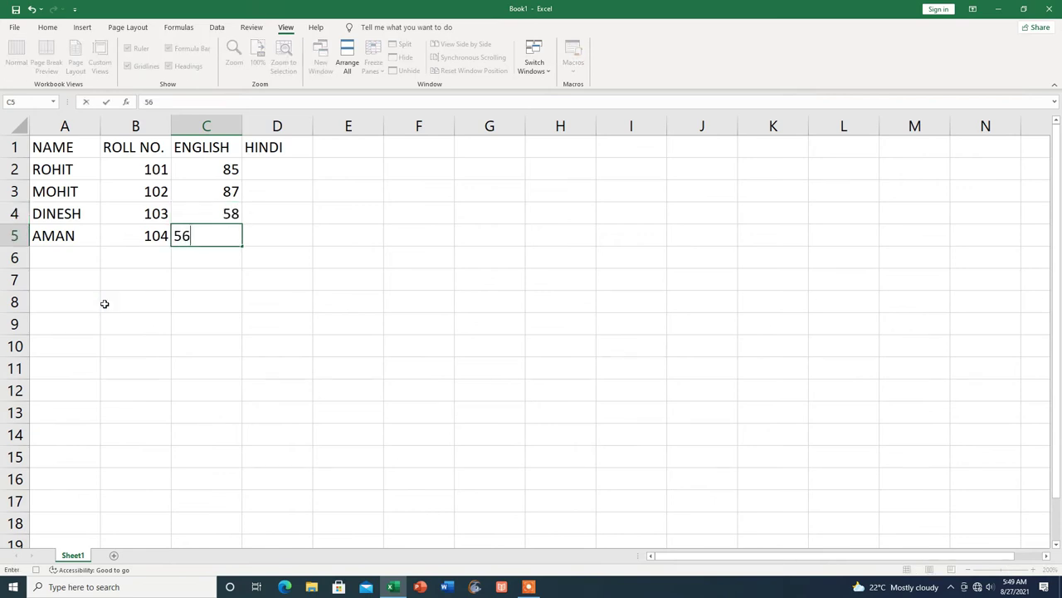
{"action": "key", "text": "Return"}
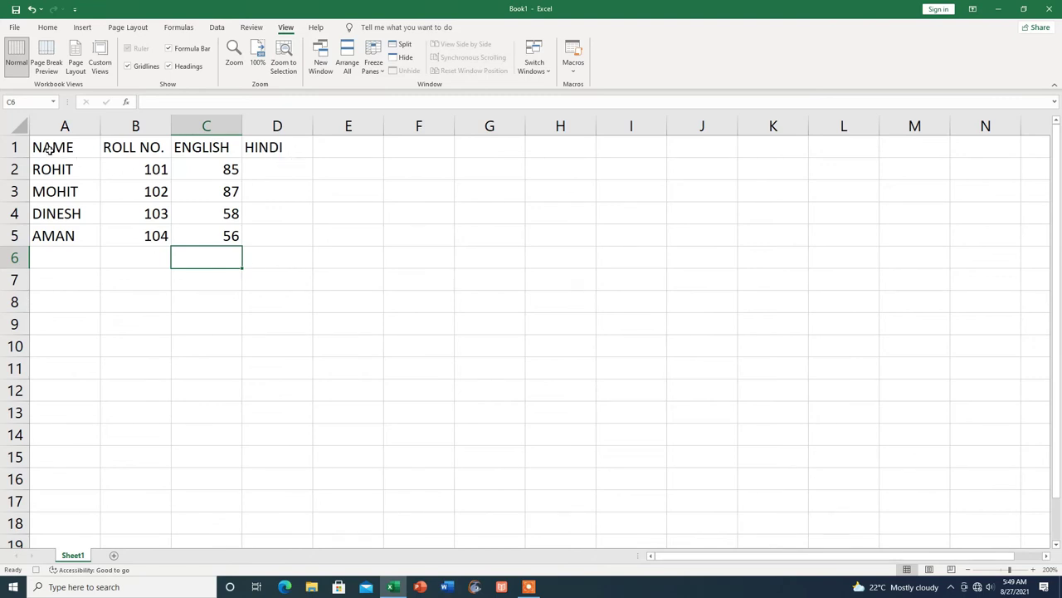
Step: Select the table A1:D5 and enlarge its font to size 20
{"action": "left_click_drag", "start_coordinate": [64, 147], "coordinate": [295, 244]}
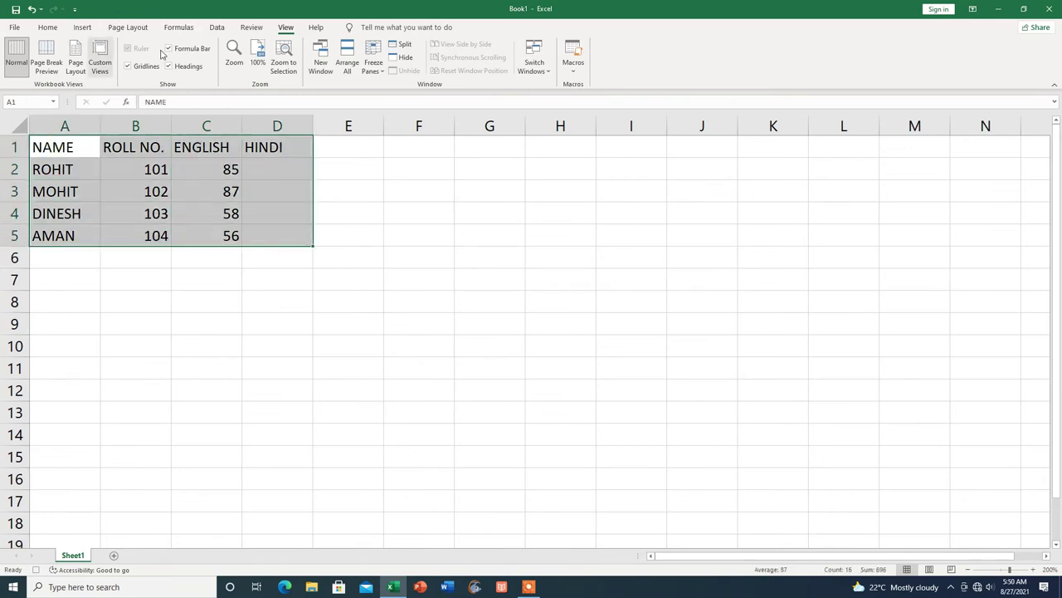
{"action": "left_click", "coordinate": [47, 28]}
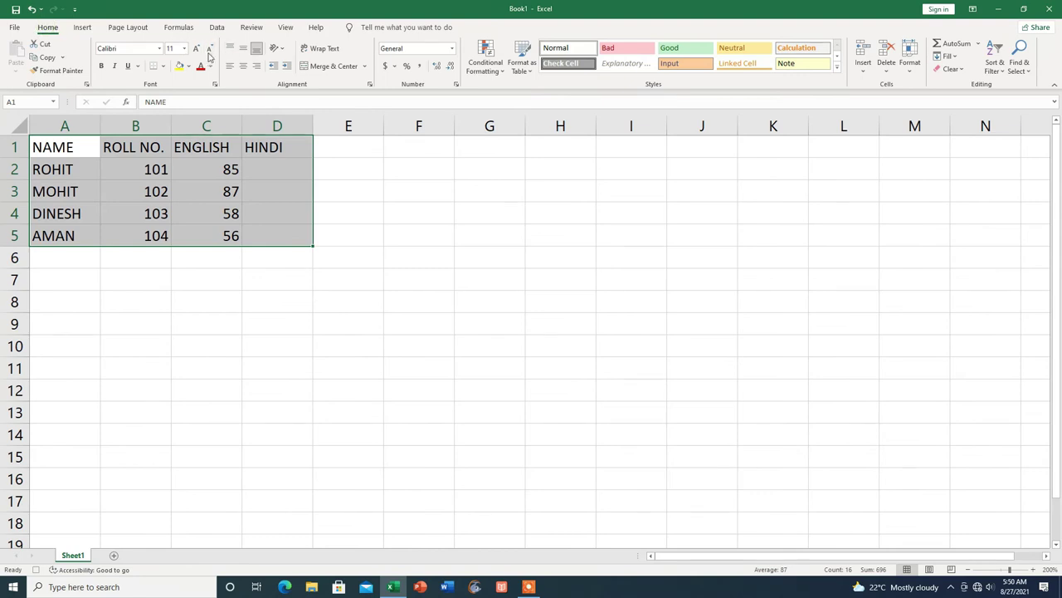
{"action": "left_click", "coordinate": [196, 48]}
{"action": "left_click", "coordinate": [196, 48]}
{"action": "left_click", "coordinate": [196, 48]}
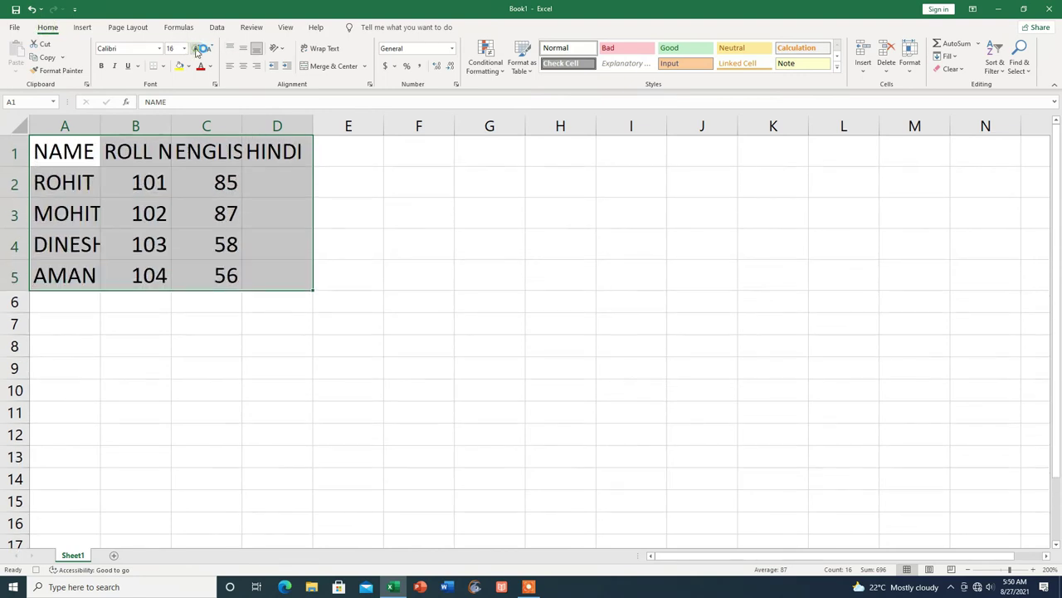
{"action": "left_click", "coordinate": [196, 48]}
{"action": "left_click", "coordinate": [196, 48]}
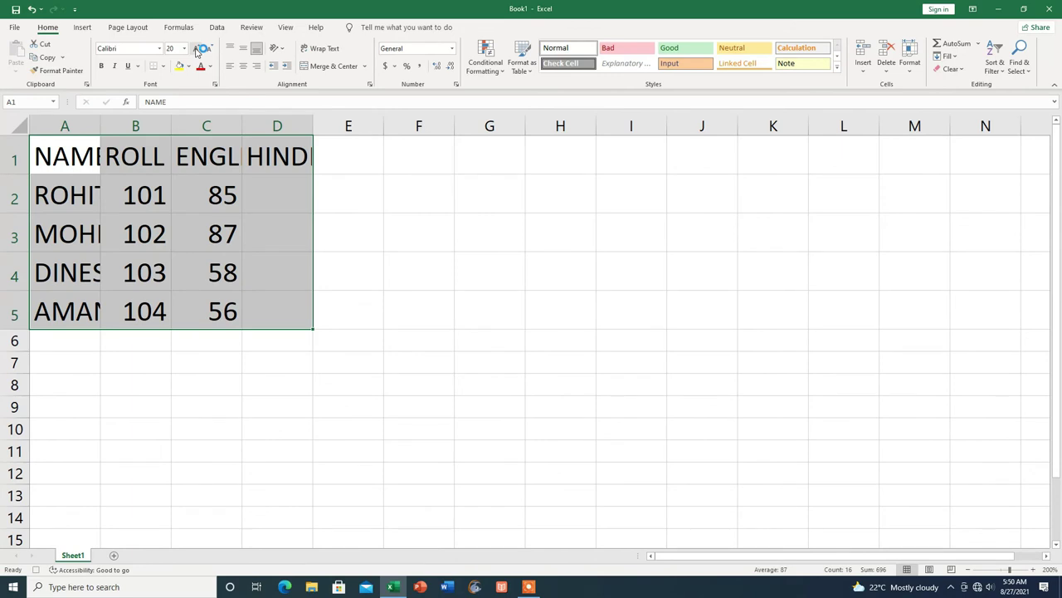
Step: AutoFit the column widths, then centre and bold the table text
{"action": "left_click", "coordinate": [910, 73]}
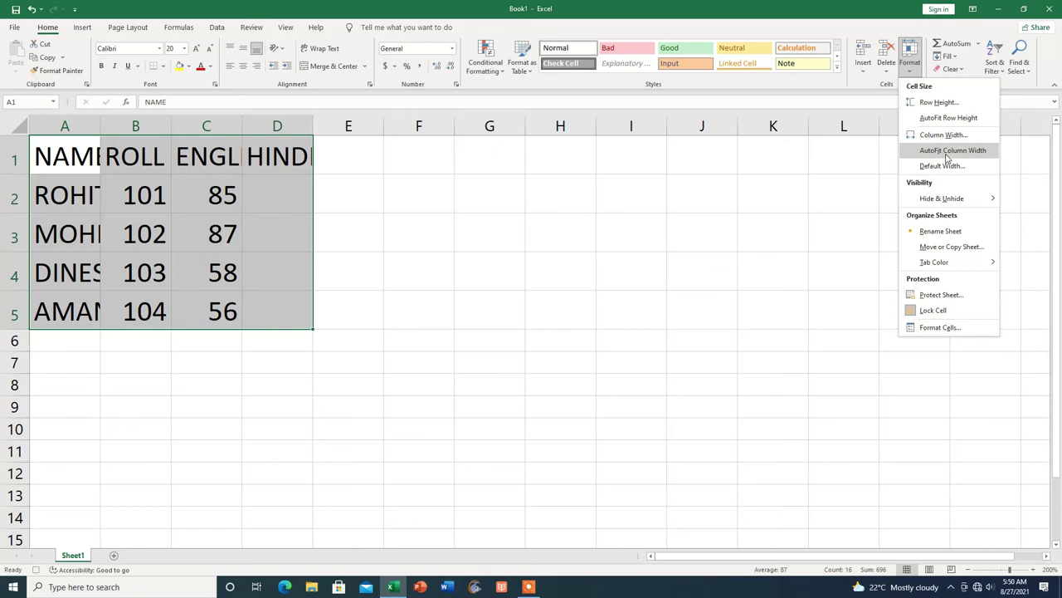
{"action": "left_click", "coordinate": [947, 152]}
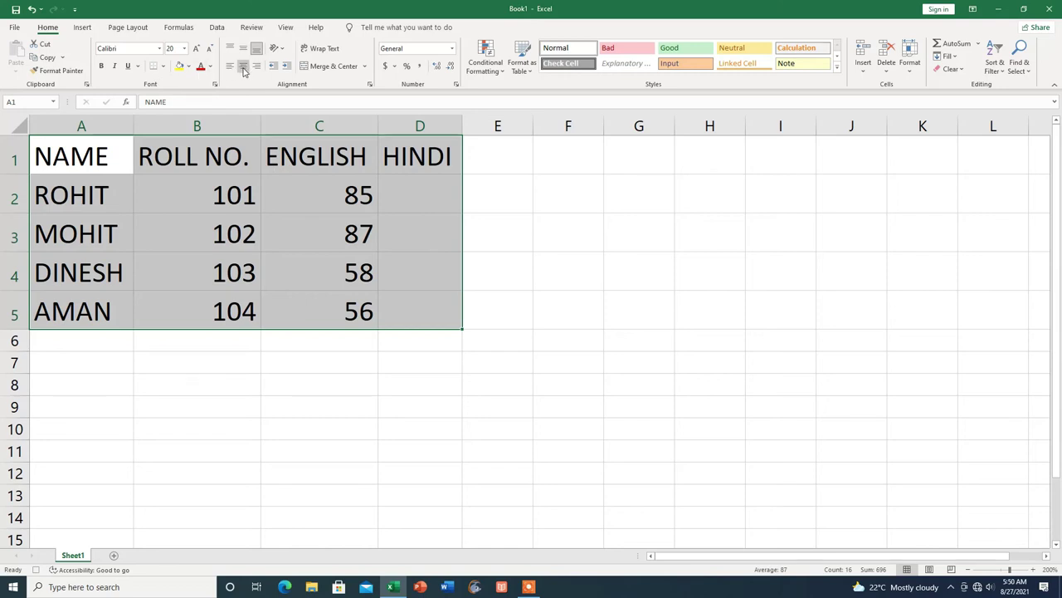
{"action": "left_click", "coordinate": [243, 66]}
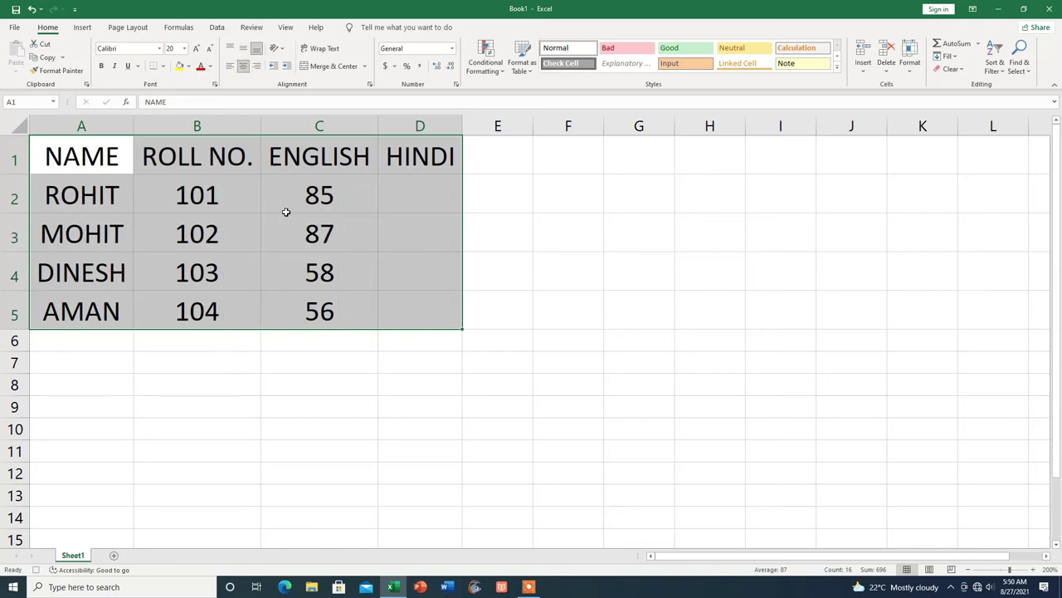
{"action": "left_click", "coordinate": [101, 66]}
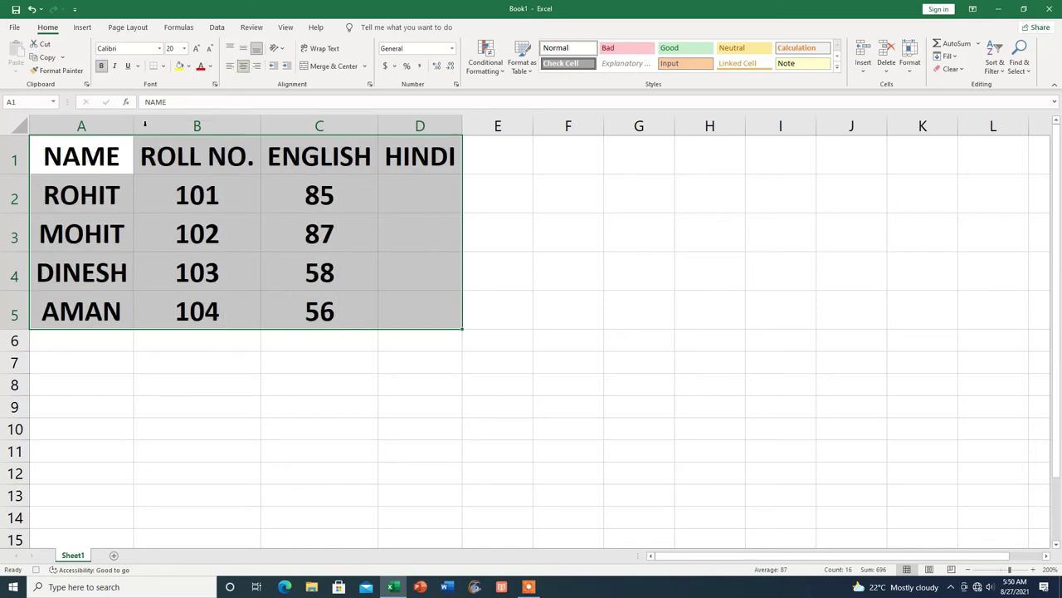
Step: Colour the header row A1:D1 text light blue
{"action": "left_click", "coordinate": [314, 367]}
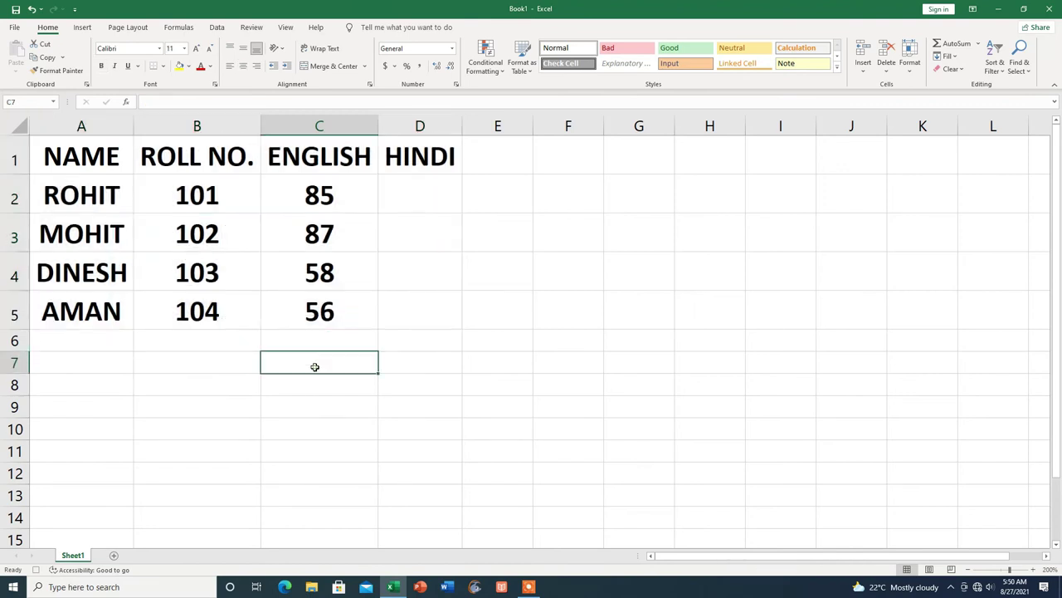
{"action": "left_click", "coordinate": [58, 152]}
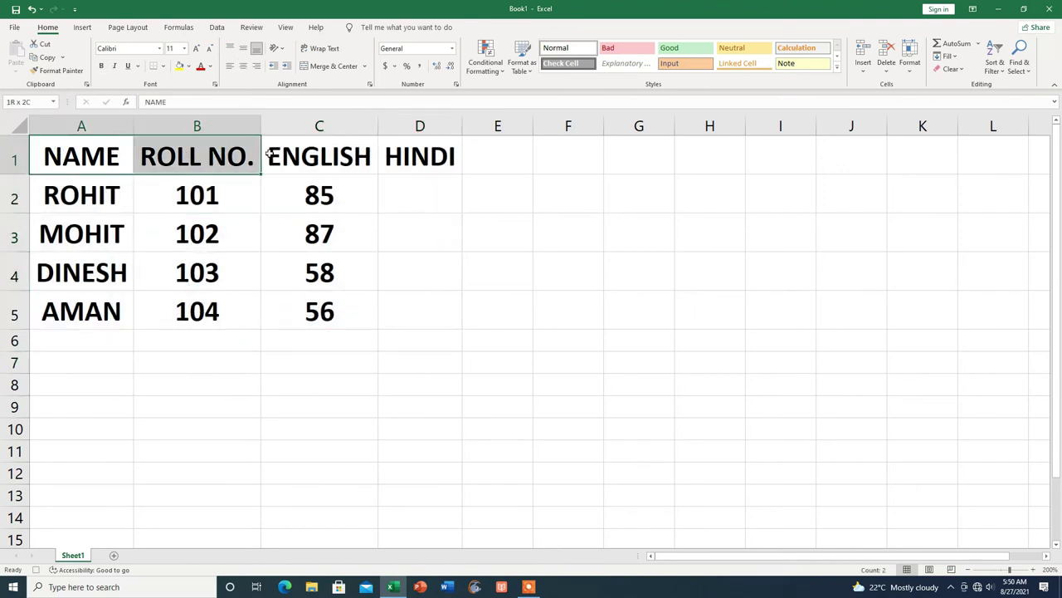
{"action": "left_click_drag", "start_coordinate": [58, 153], "coordinate": [415, 156]}
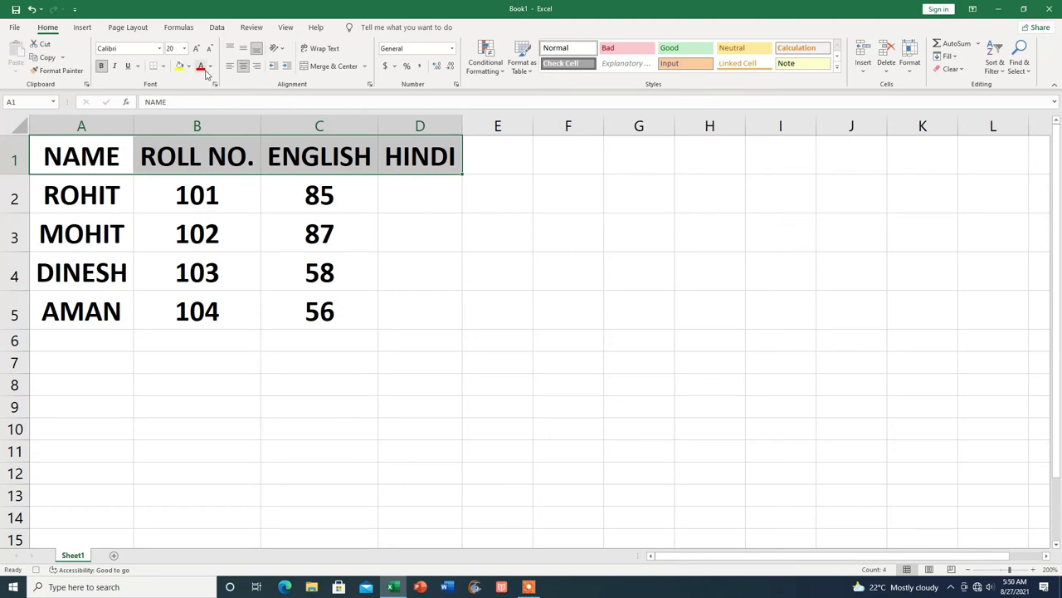
{"action": "left_click", "coordinate": [210, 66]}
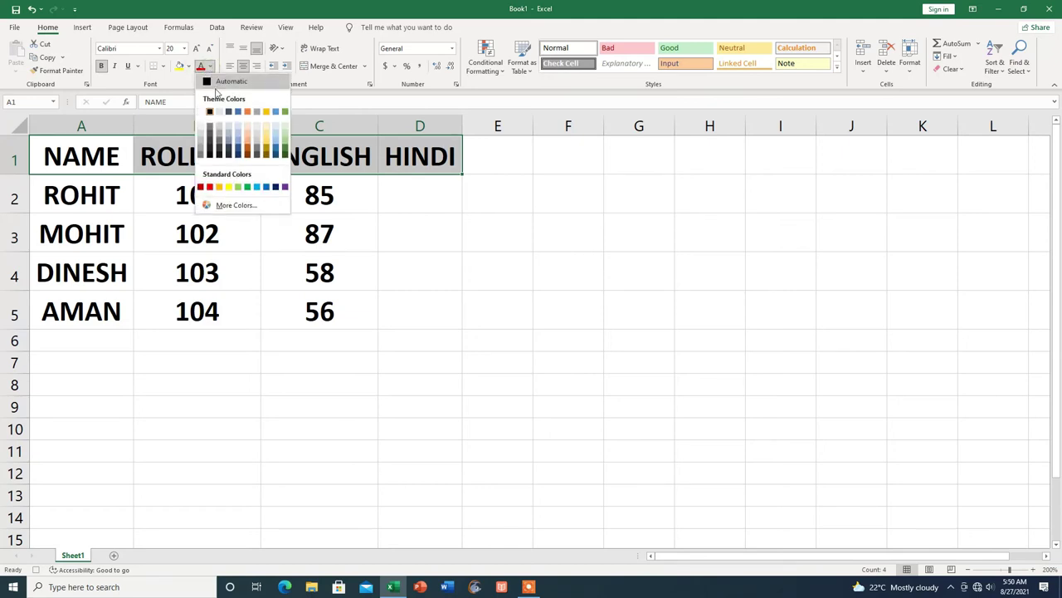
{"action": "left_click", "coordinate": [258, 187]}
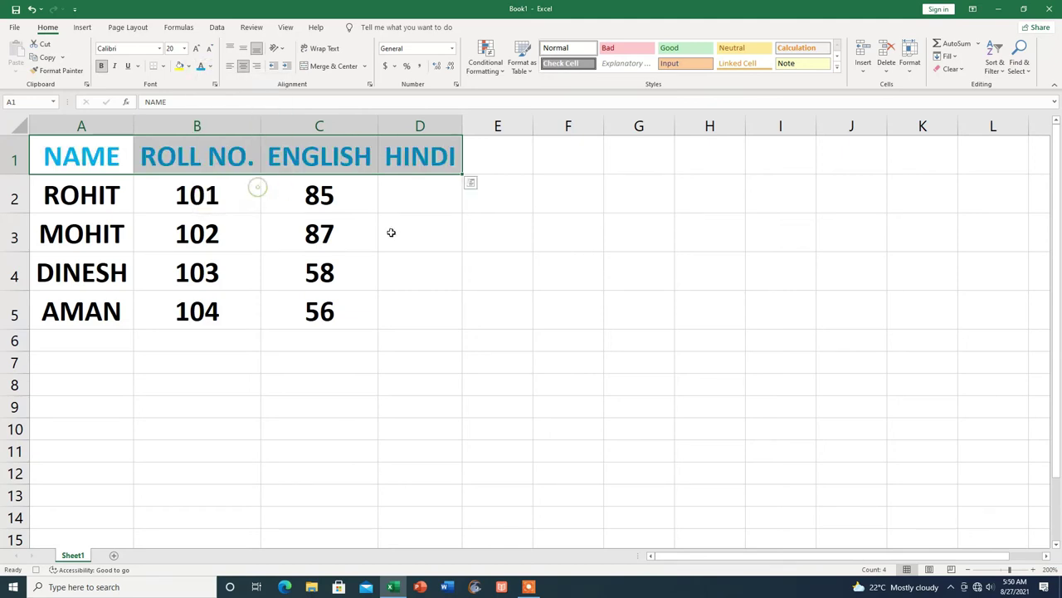
{"action": "left_click", "coordinate": [425, 247]}
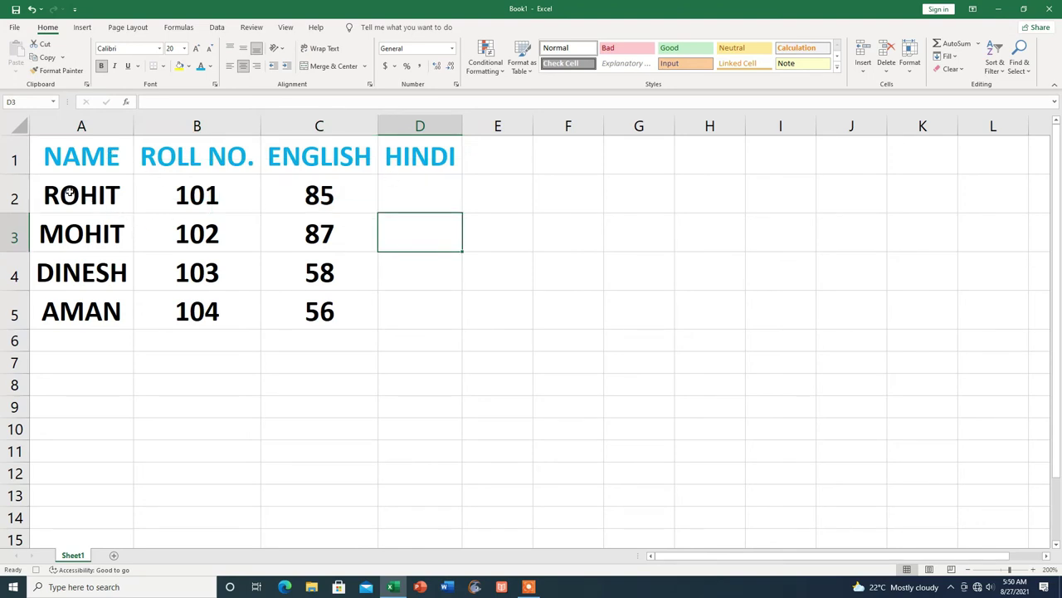
Step: Colour the student names in A2:A5 green
{"action": "left_click_drag", "start_coordinate": [70, 191], "coordinate": [80, 299]}
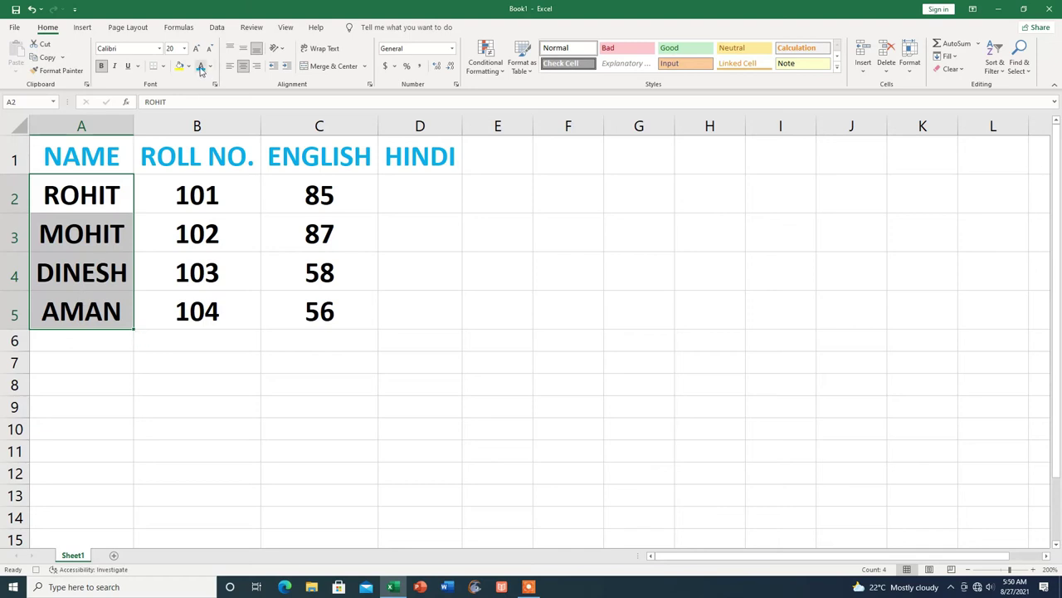
{"action": "left_click", "coordinate": [210, 66]}
{"action": "left_click", "coordinate": [248, 188]}
{"action": "left_click", "coordinate": [317, 384]}
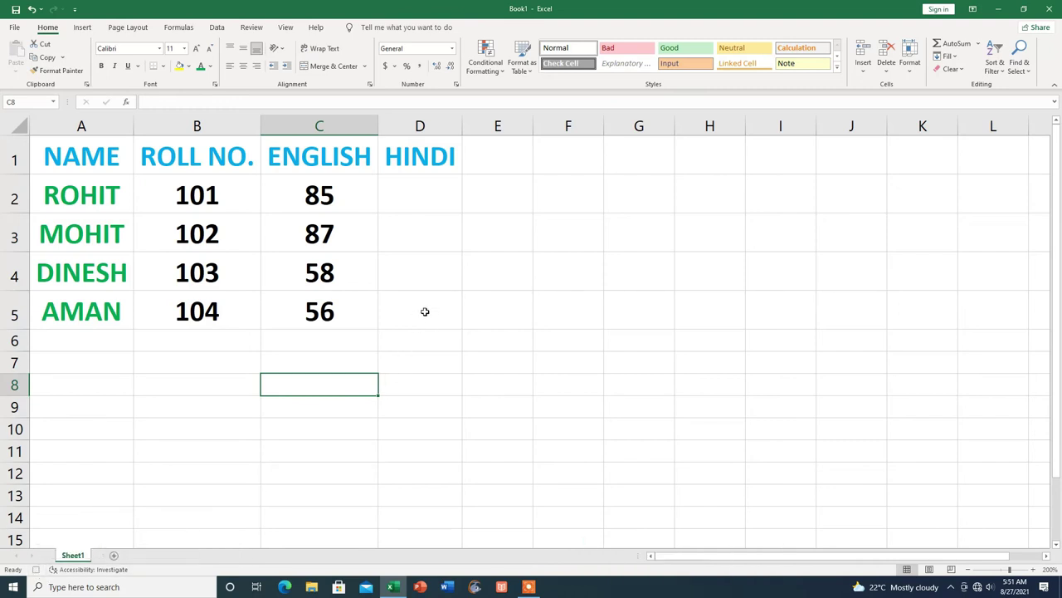
Step: Stop recording the ysgyantech macro from View > Macros
{"action": "left_click", "coordinate": [286, 27]}
{"action": "left_click", "coordinate": [576, 75]}
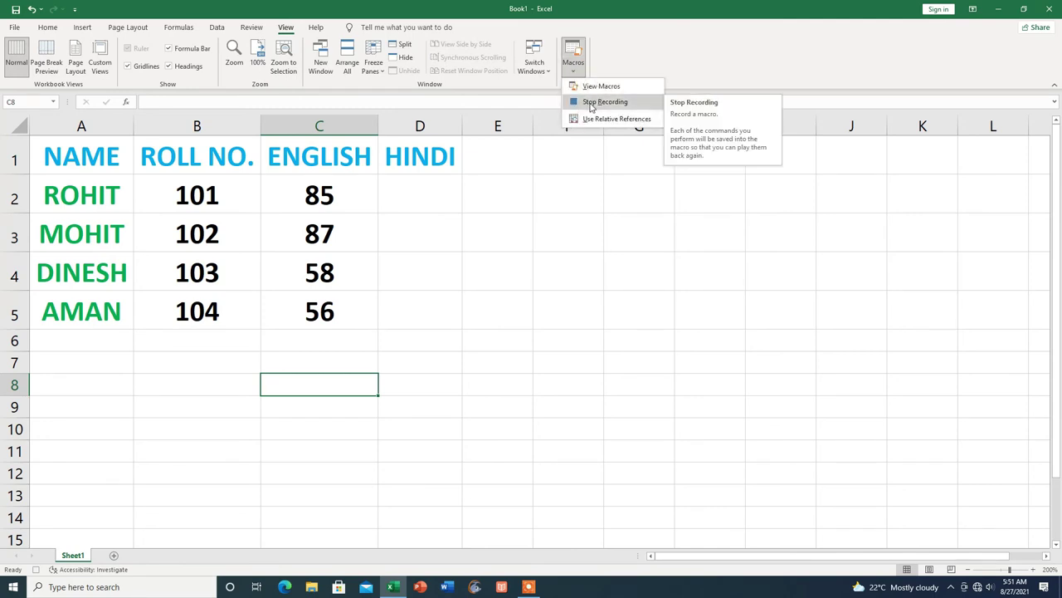
{"action": "left_click", "coordinate": [592, 102]}
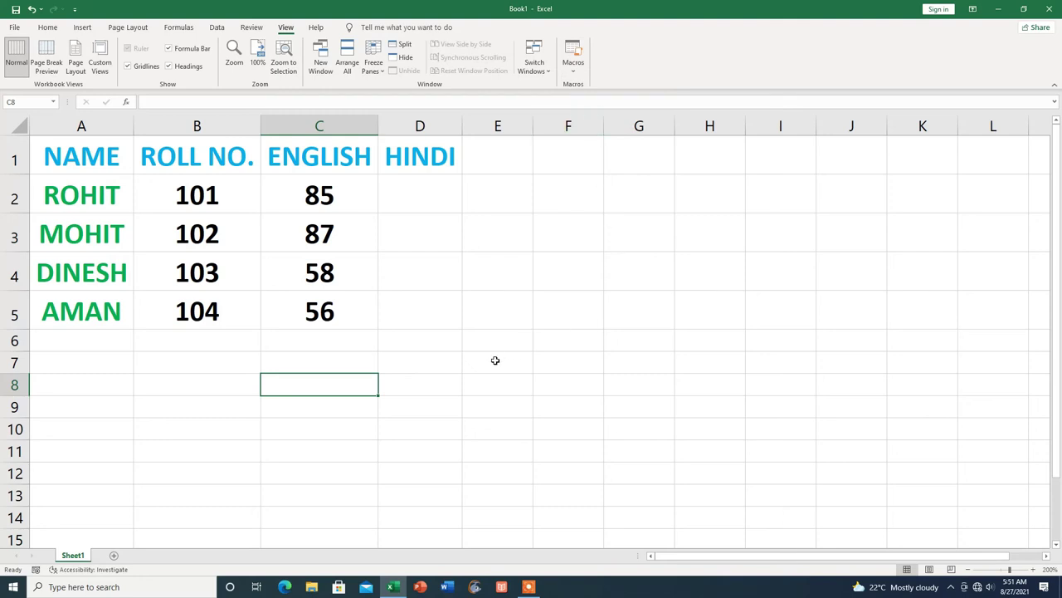
{"action": "left_click", "coordinate": [505, 332]}
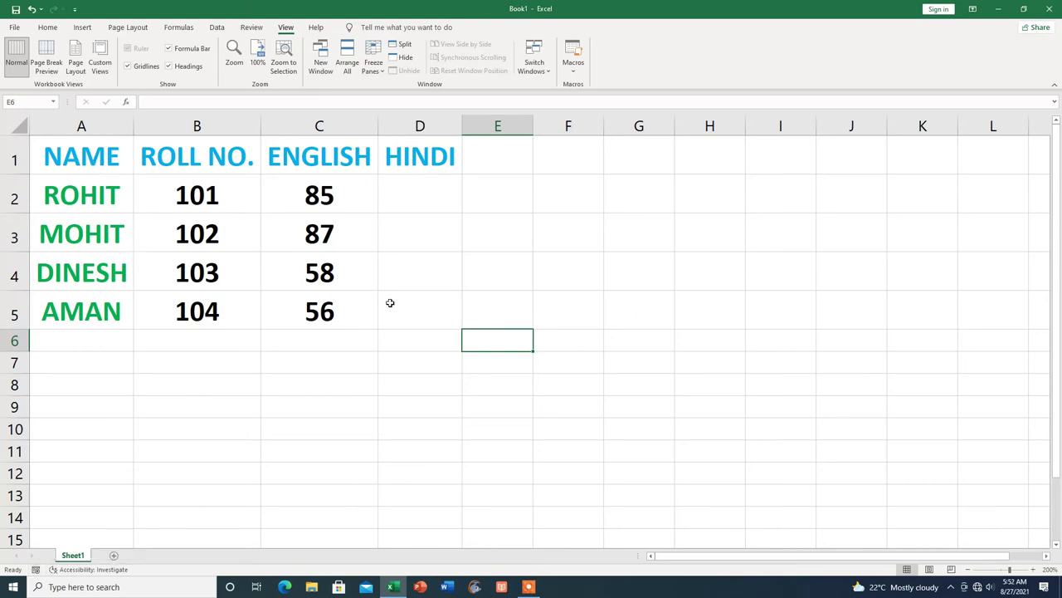
Step: Add a new sheet at 200% zoom and run the ysgyantech macro on it
{"action": "left_click", "coordinate": [113, 555]}
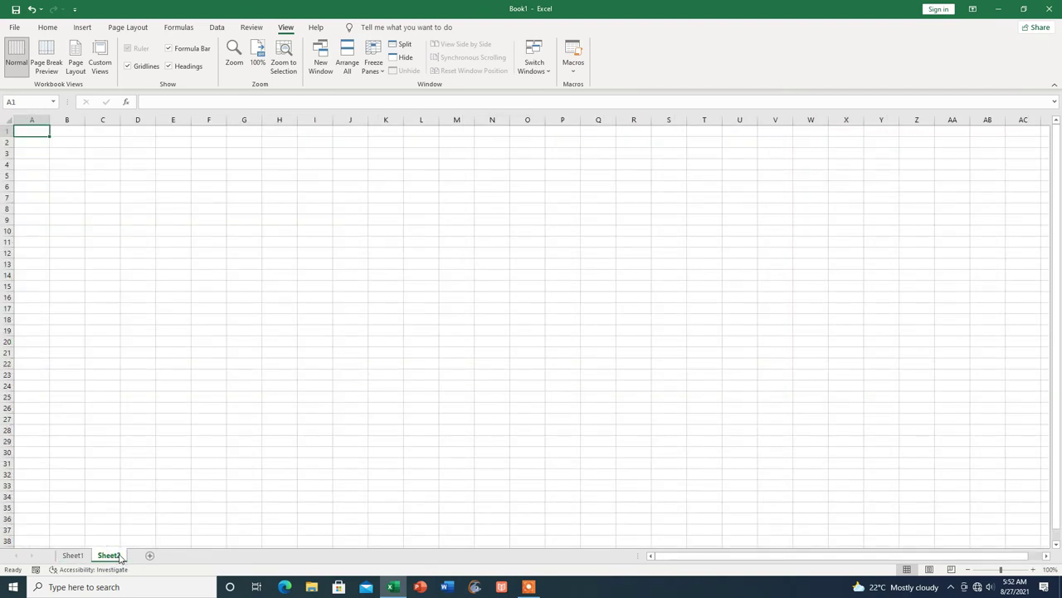
{"action": "left_click", "coordinate": [1010, 569]}
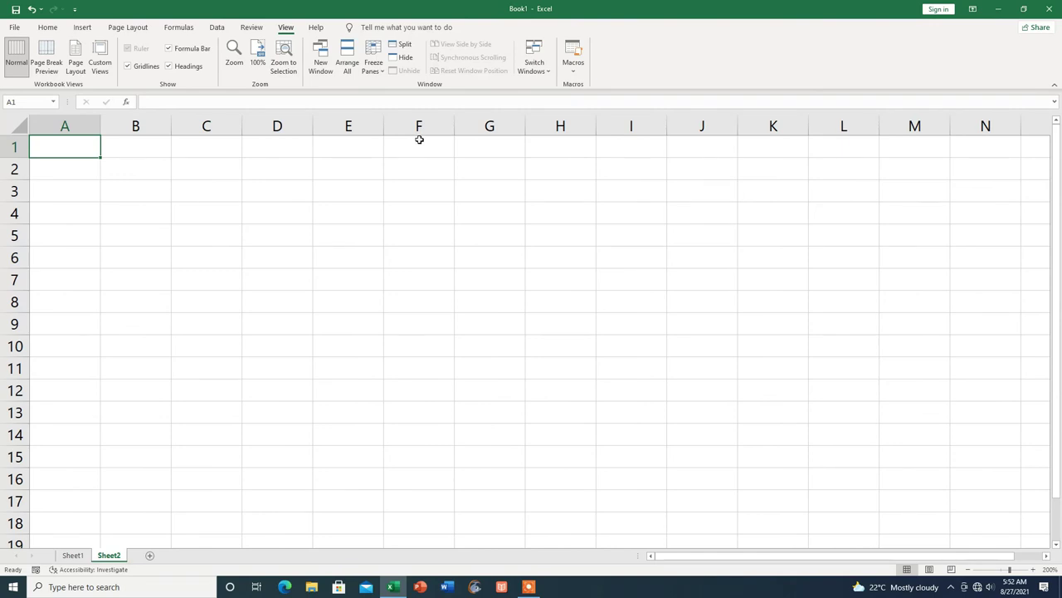
{"action": "left_click", "coordinate": [573, 75]}
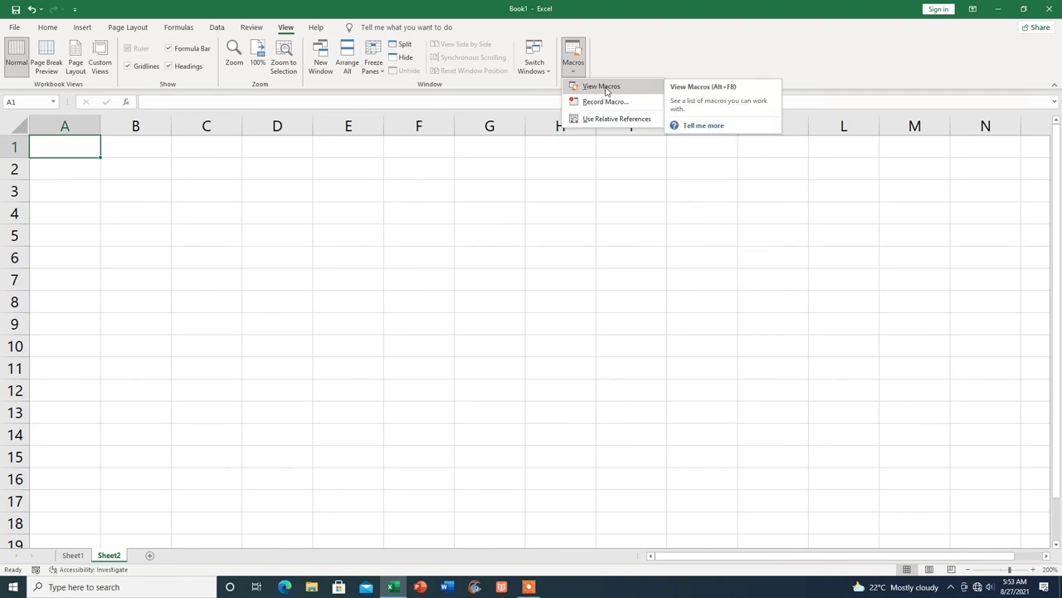
{"action": "left_click", "coordinate": [606, 88]}
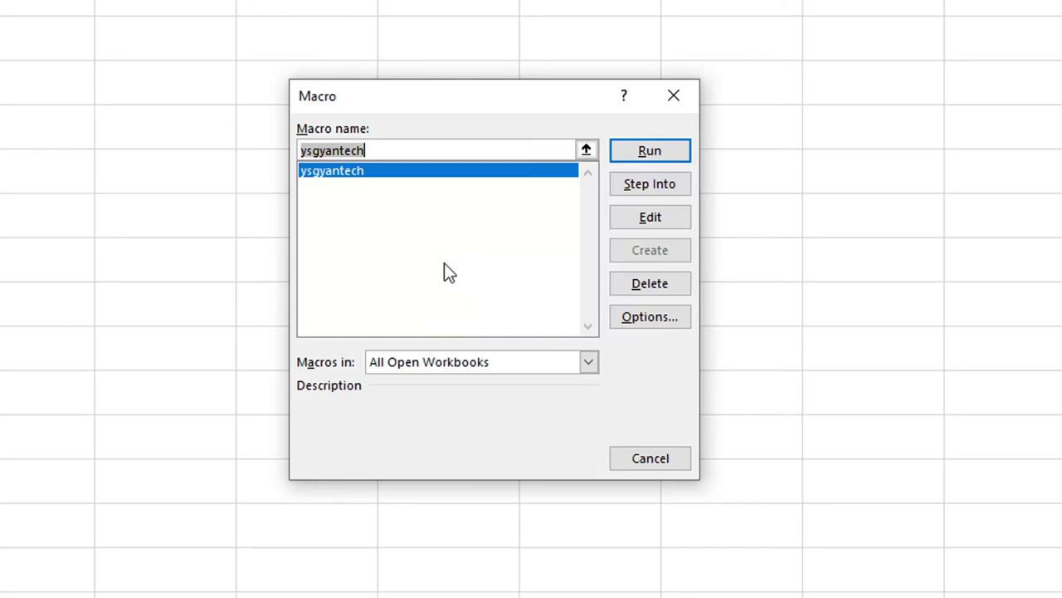
{"action": "left_click", "coordinate": [584, 145]}
{"action": "left_click", "coordinate": [501, 175]}
{"action": "left_click", "coordinate": [336, 176]}
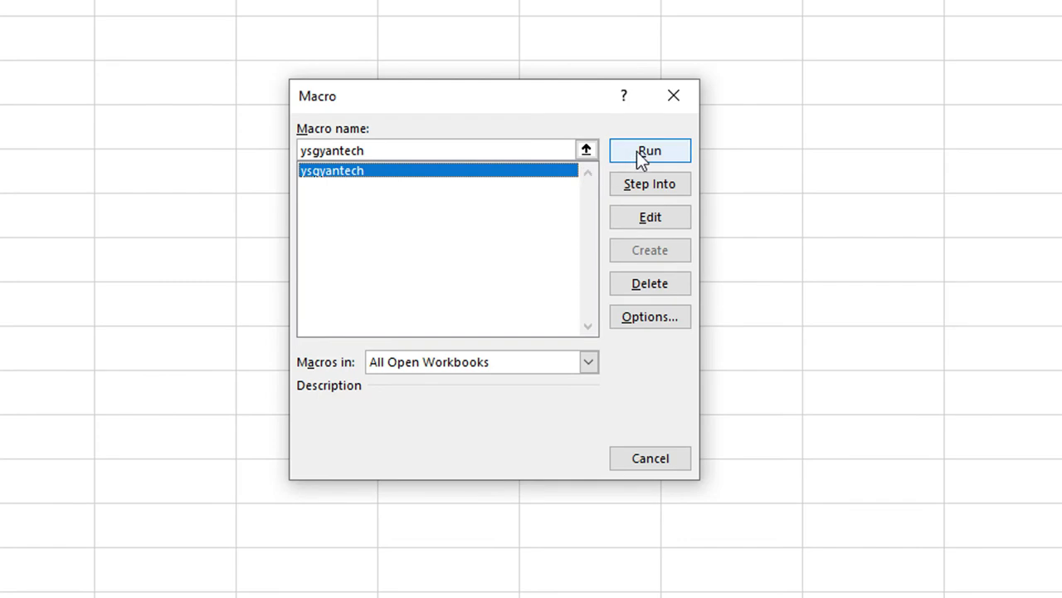
{"action": "left_click", "coordinate": [639, 153]}
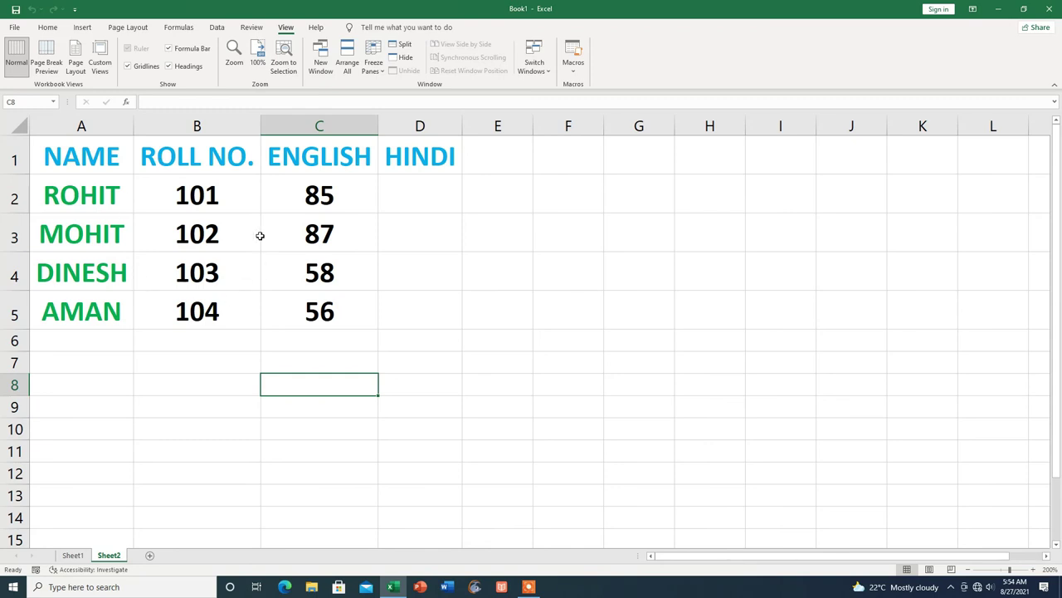
Step: Enter HINDI marks 85, 89, 58 and 78 in cells D2 to D5 on Sheet2
{"action": "left_click", "coordinate": [389, 208]}
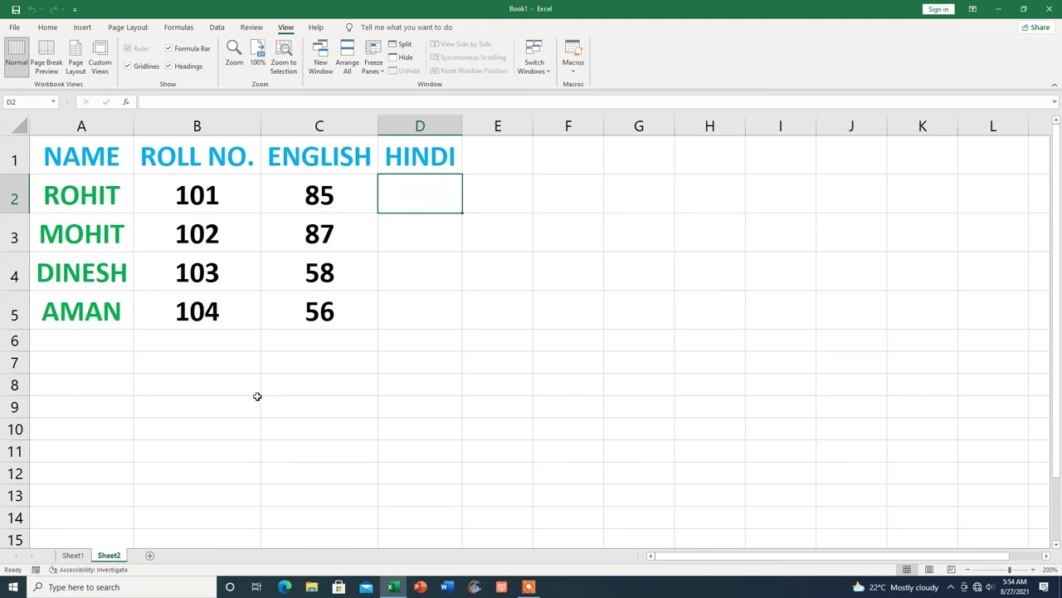
{"action": "type", "text": "85"}
{"action": "key", "text": "Return"}
{"action": "type", "text": "89"}
{"action": "key", "text": "Return"}
{"action": "type", "text": "58"}
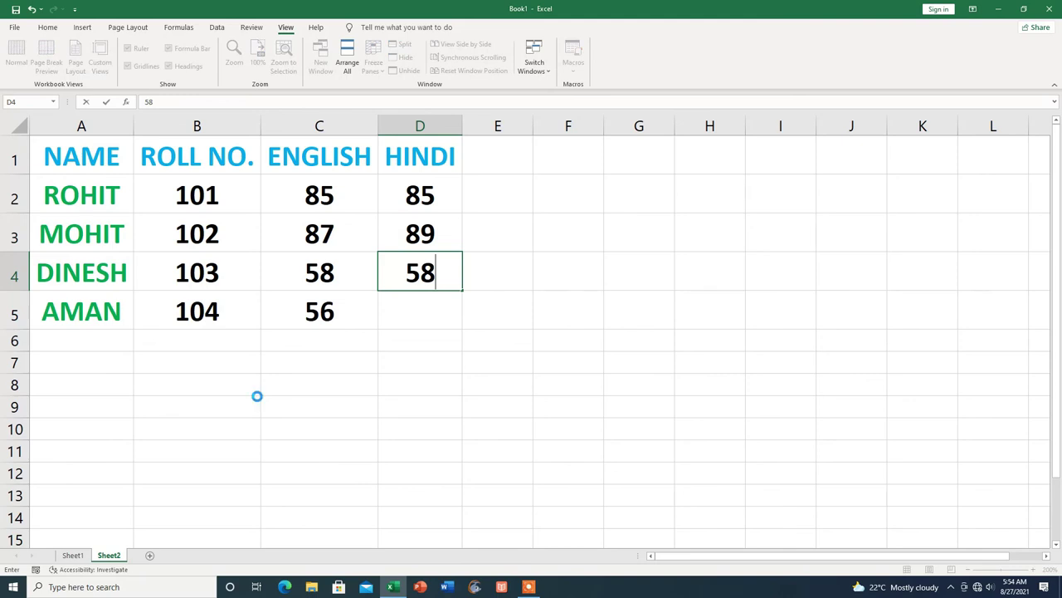
{"action": "key", "text": "Return"}
{"action": "type", "text": "78"}
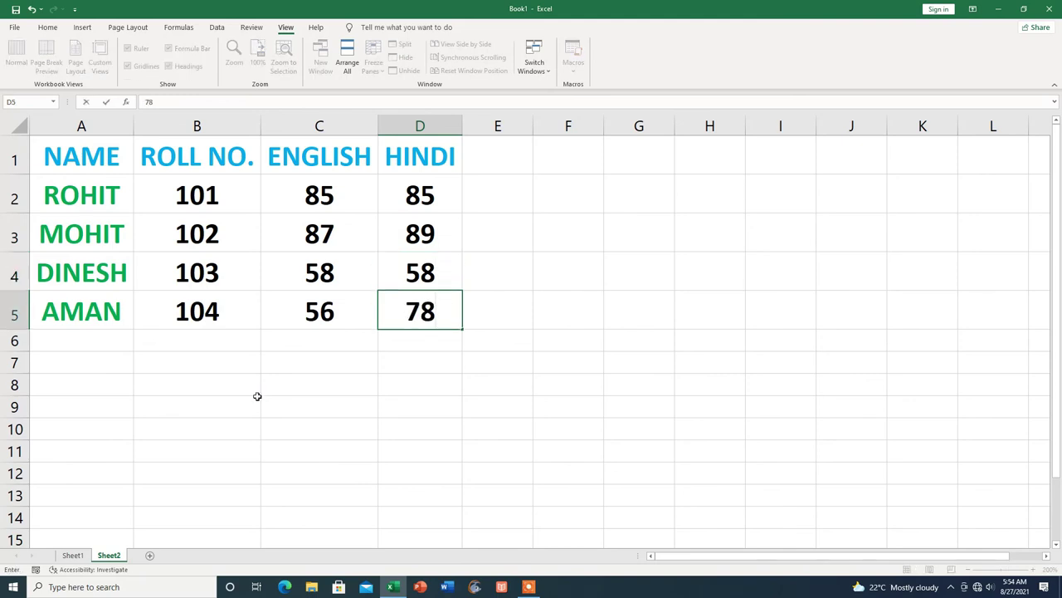
{"action": "left_click", "coordinate": [482, 376]}
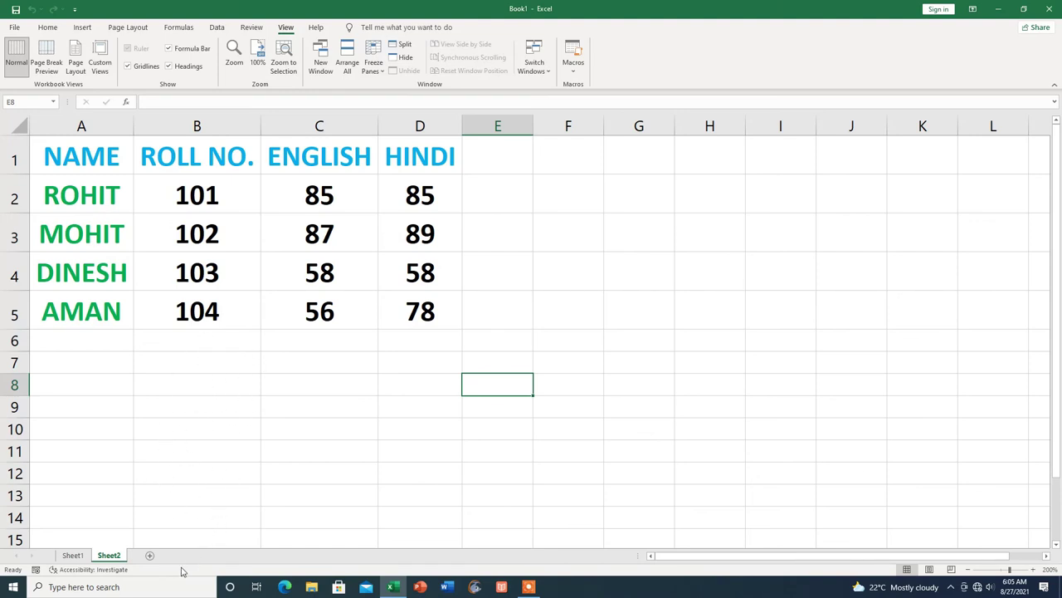
Step: Add a new blank Sheet3 to the workbook
{"action": "left_click", "coordinate": [149, 554]}
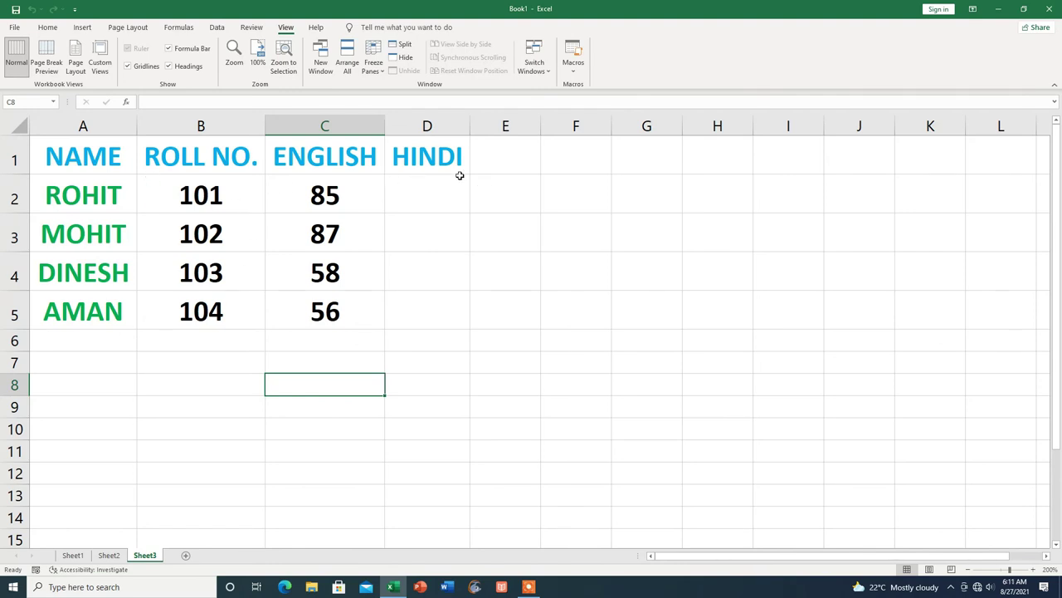
Step: Enter HINDI marks 88, 78, 89 and 58 in cells D2 to D5 on Sheet3
{"action": "left_click", "coordinate": [446, 198]}
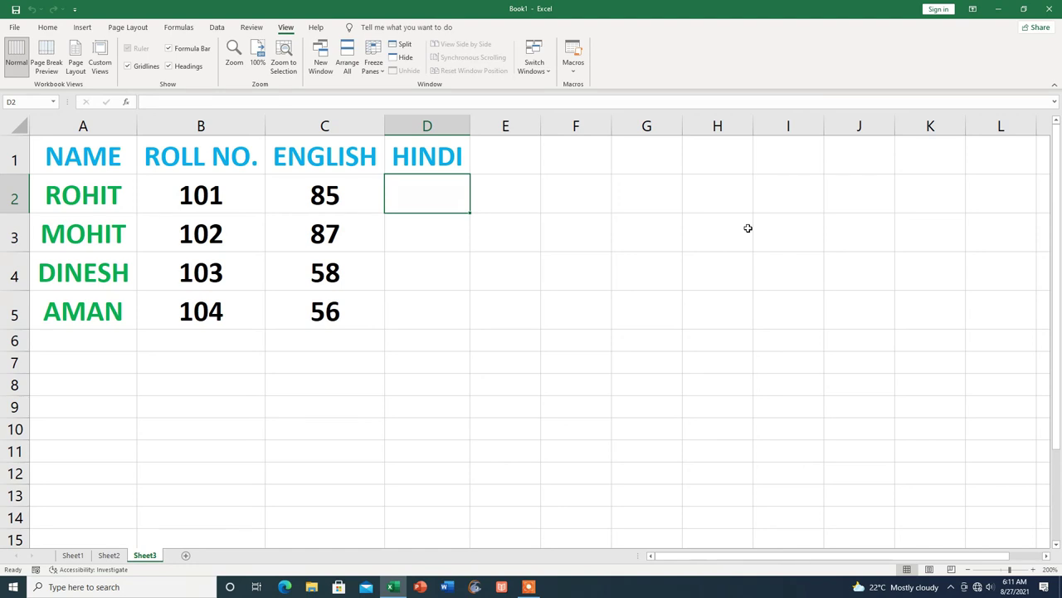
{"action": "type", "text": "88"}
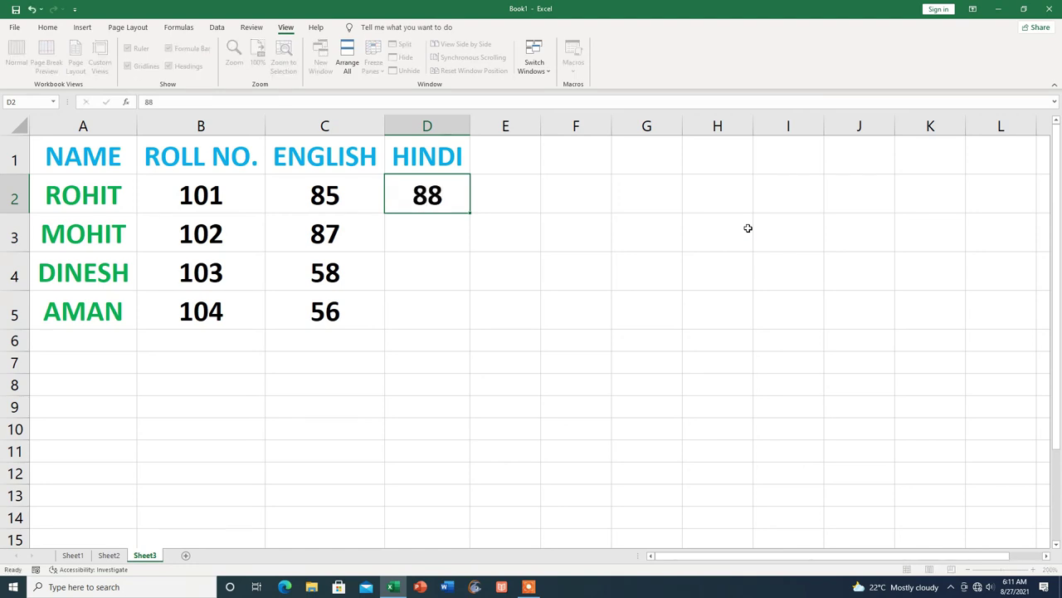
{"action": "key", "text": "Return"}
{"action": "type", "text": "78"}
{"action": "key", "text": "Return"}
{"action": "type", "text": "89"}
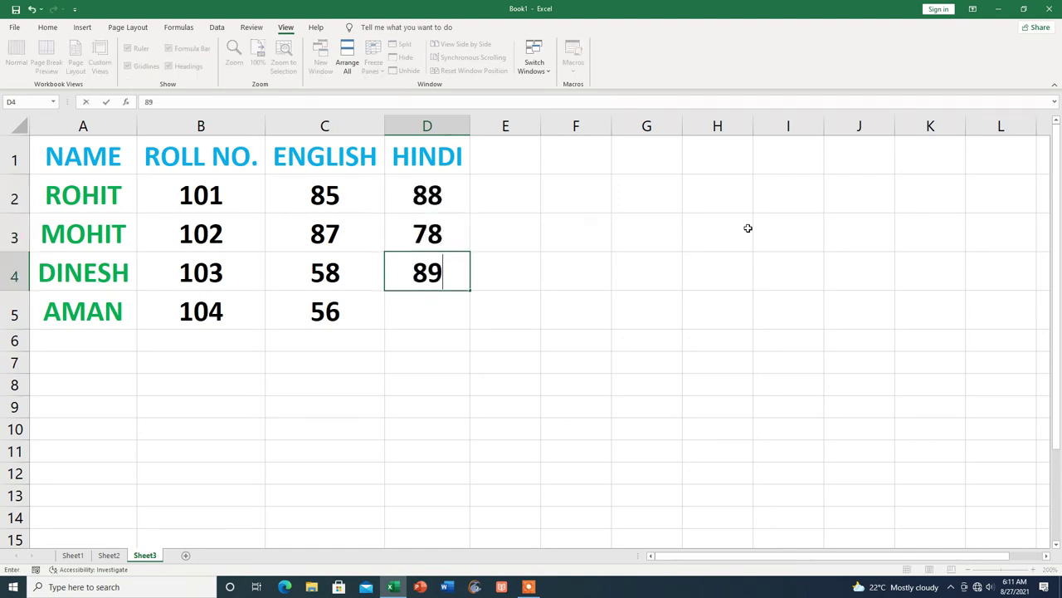
{"action": "key", "text": "Return"}
{"action": "type", "text": "58"}
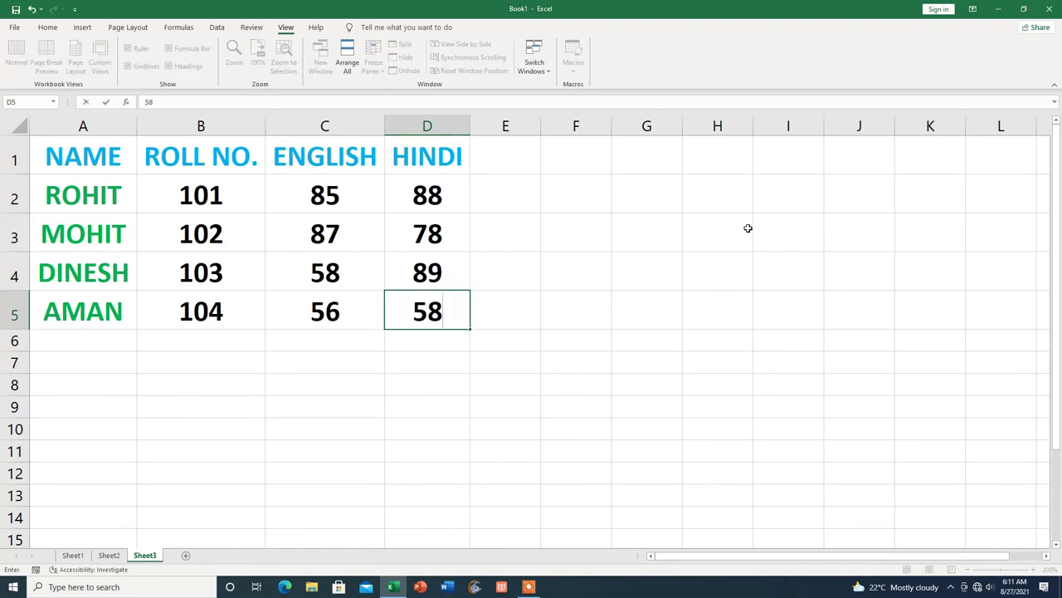
{"action": "left_click", "coordinate": [551, 274]}
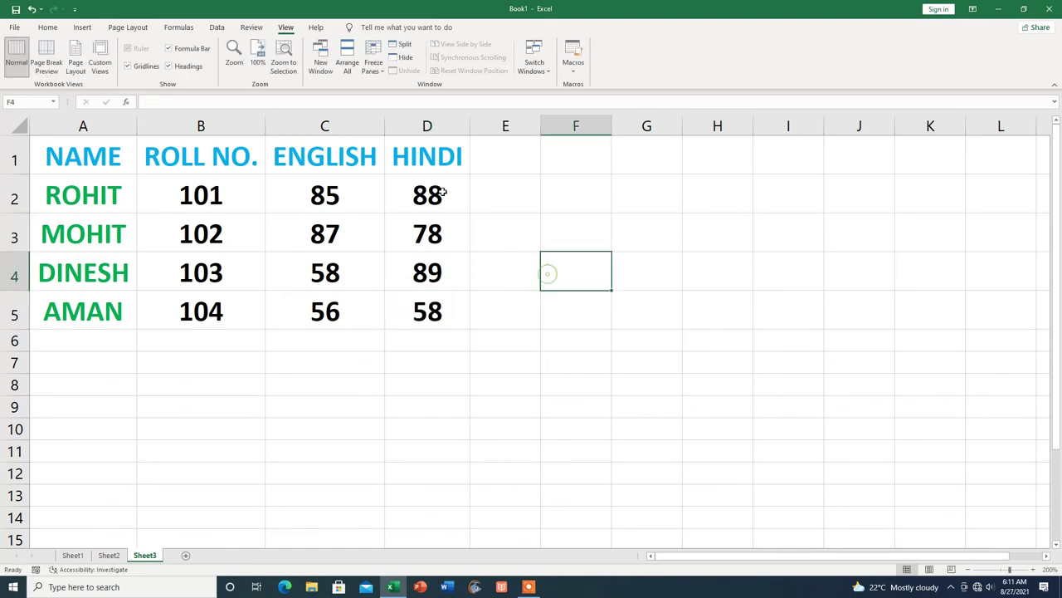